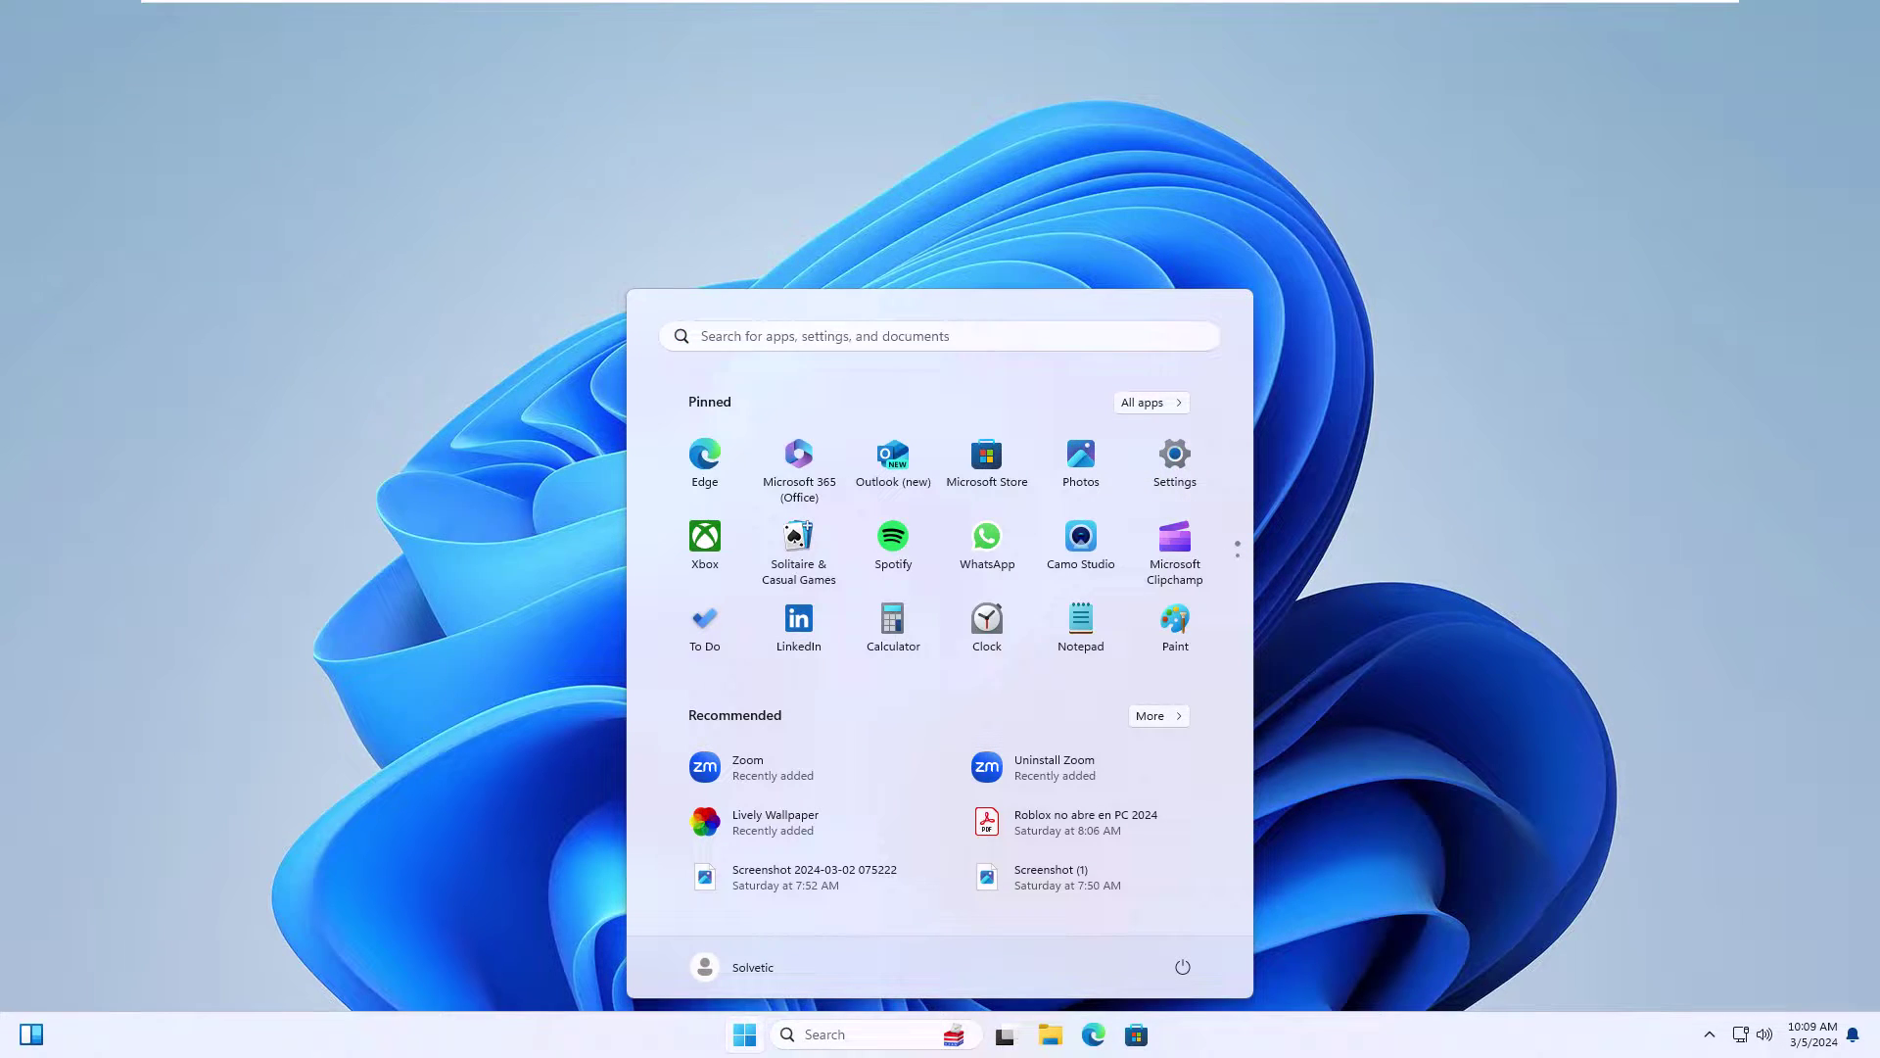
Open Settings to System > Remote Desktop and start turning the Remote Desktop toggle on.
{"action": "key", "text": "super+i"}
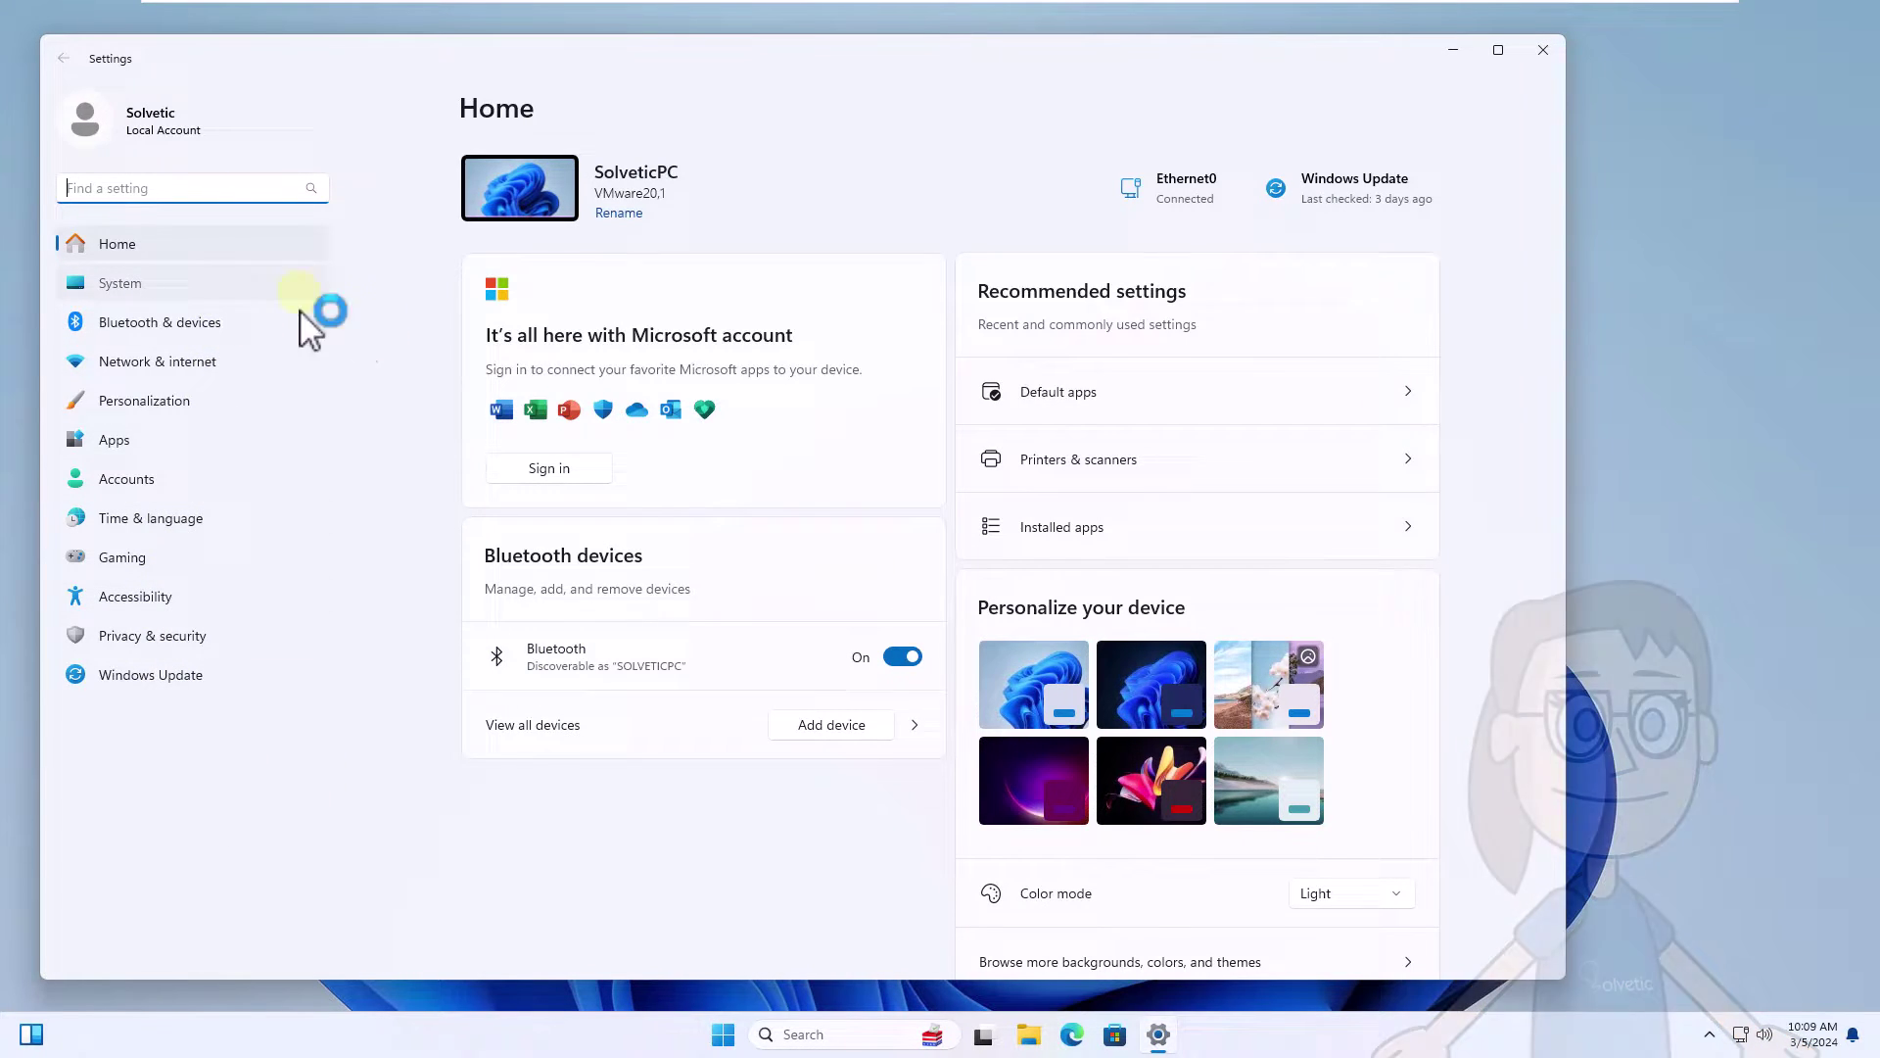
{"action": "left_click", "coordinate": [293, 284]}
{"action": "scroll", "coordinate": [956, 705], "scroll_direction": "down", "scroll_amount": 1}
{"action": "scroll", "coordinate": [955, 705], "scroll_direction": "down", "scroll_amount": 3}
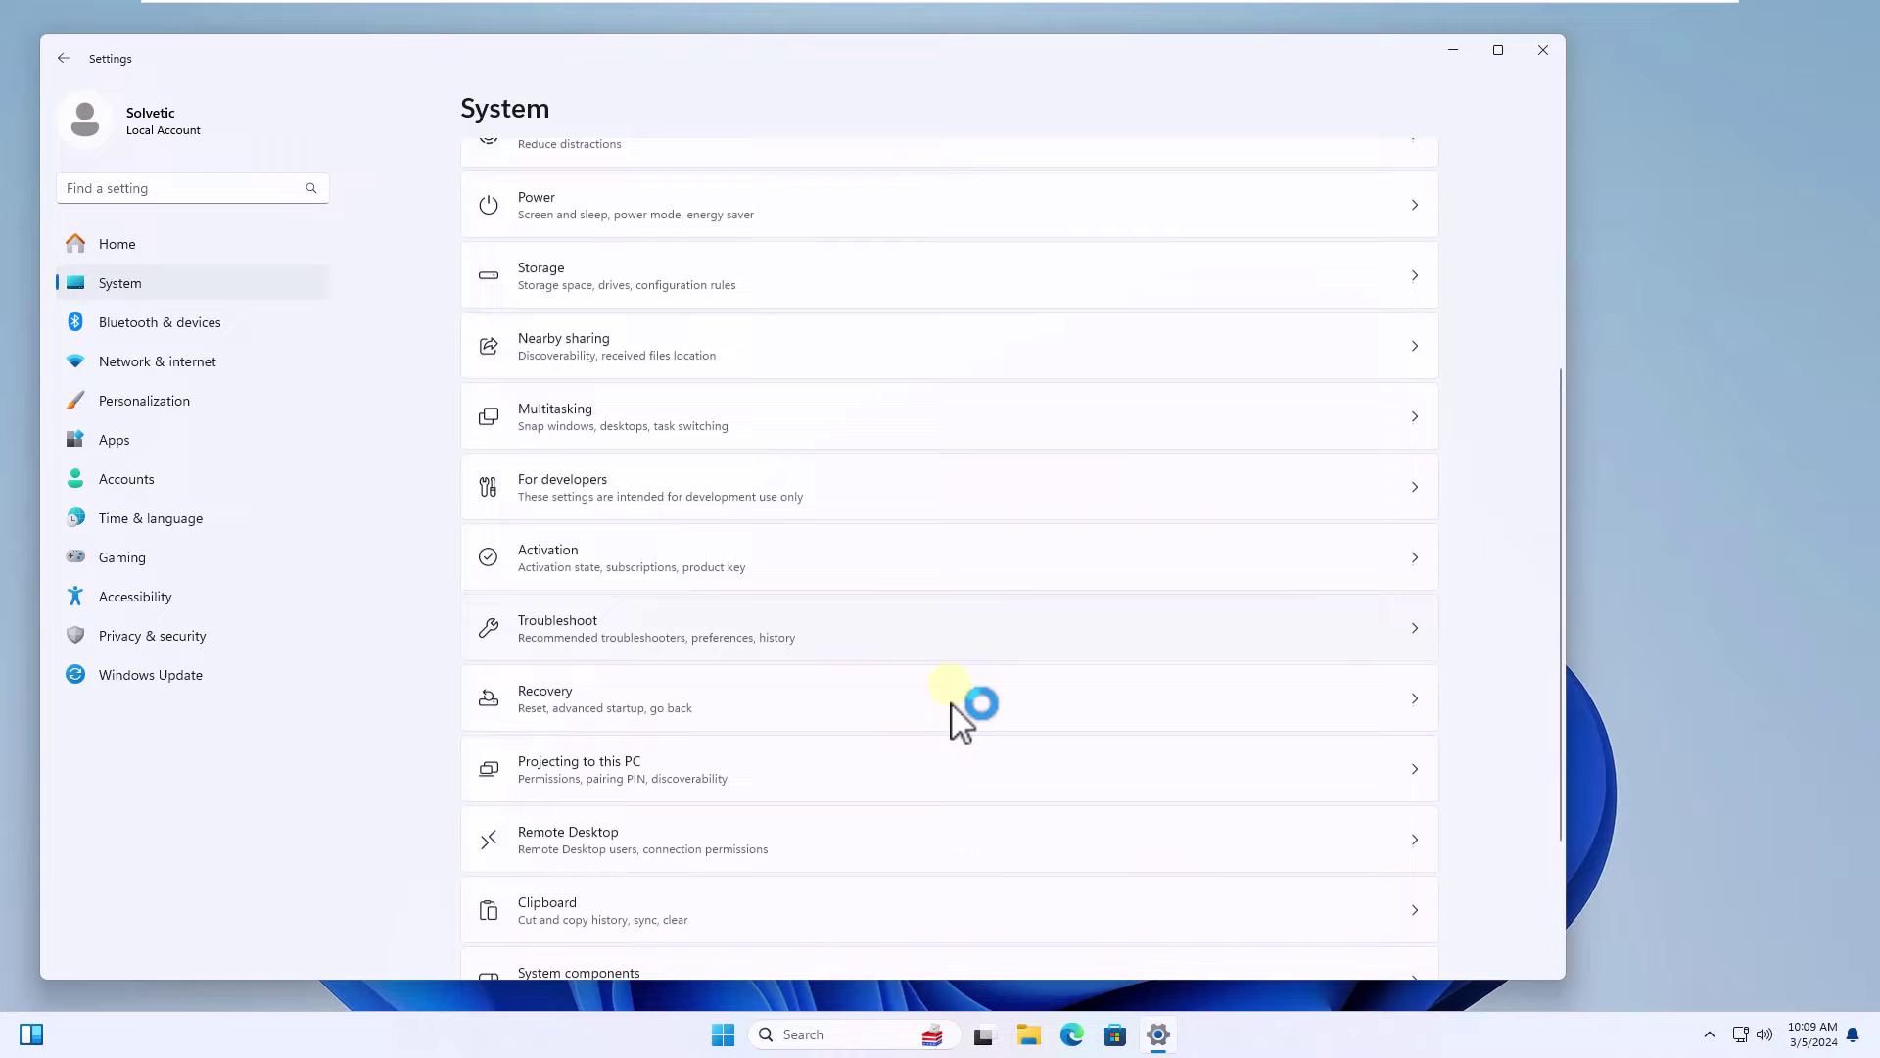
{"action": "scroll", "coordinate": [956, 705], "scroll_direction": "down", "scroll_amount": 1}
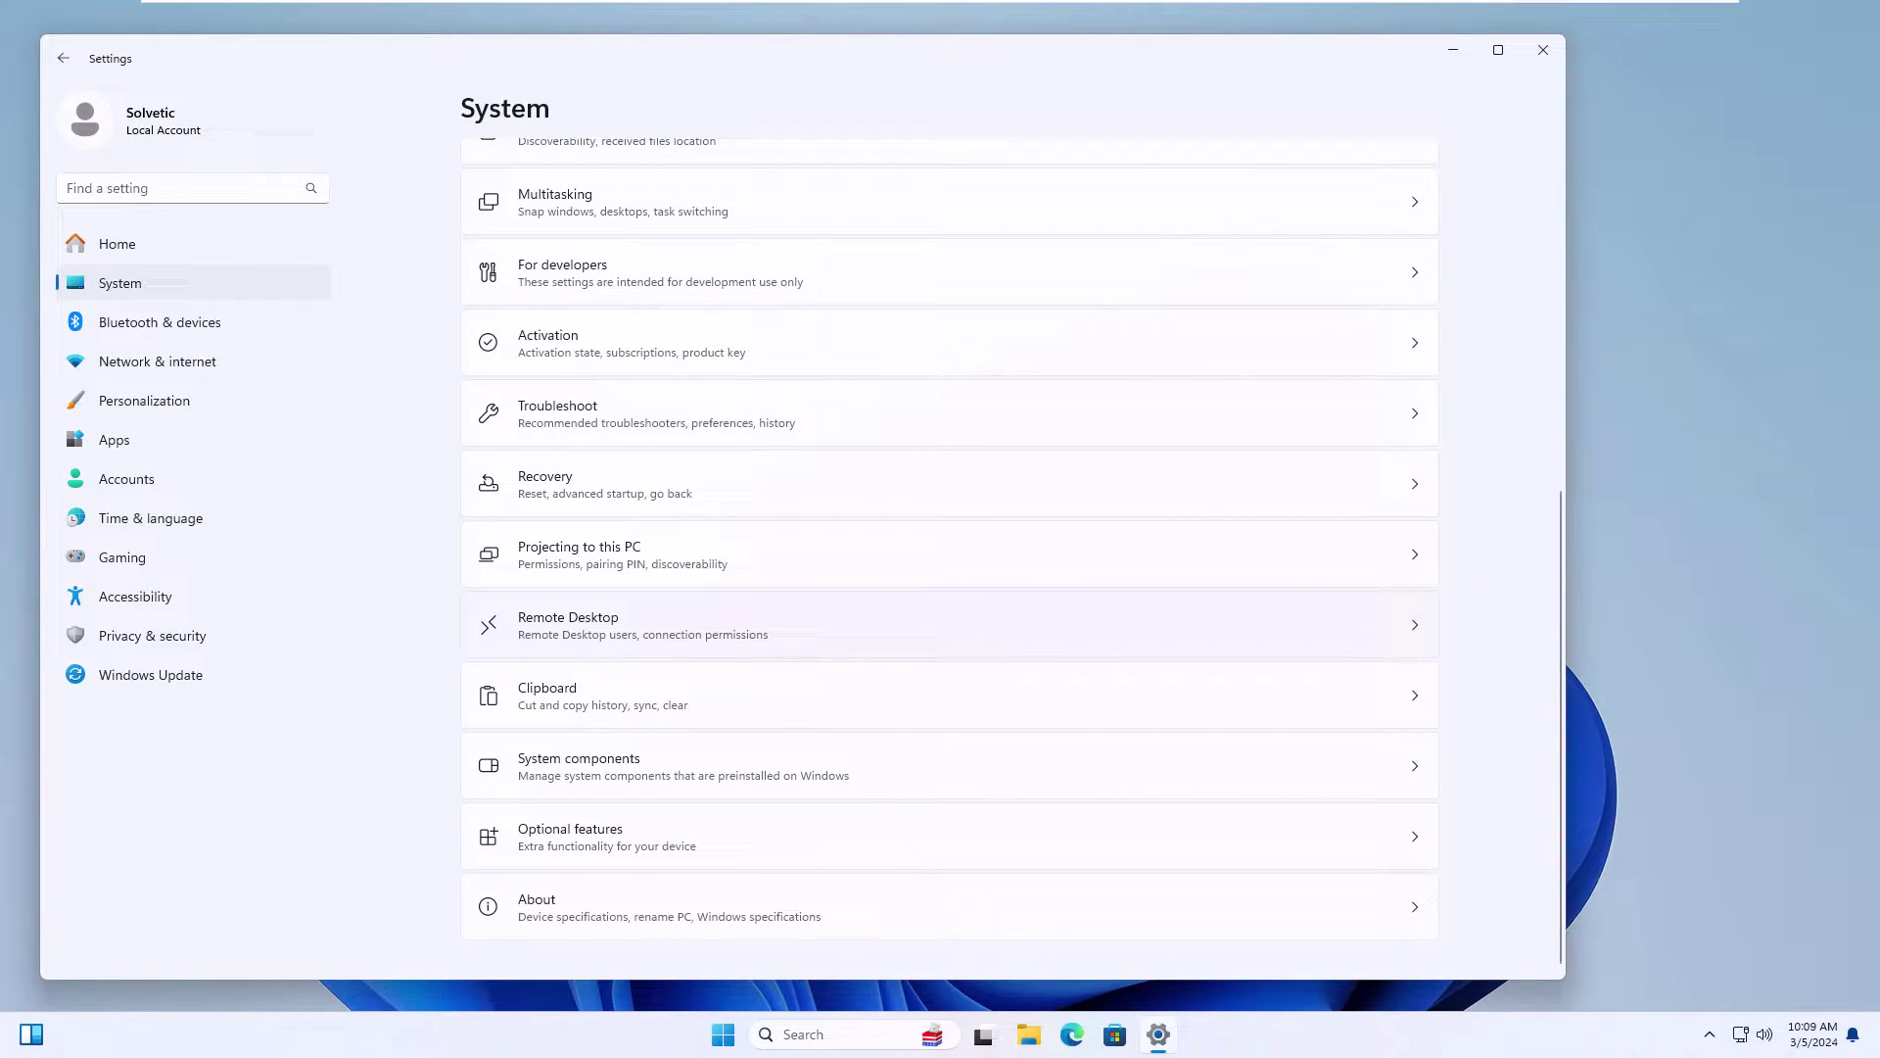
{"action": "left_click", "coordinate": [882, 624]}
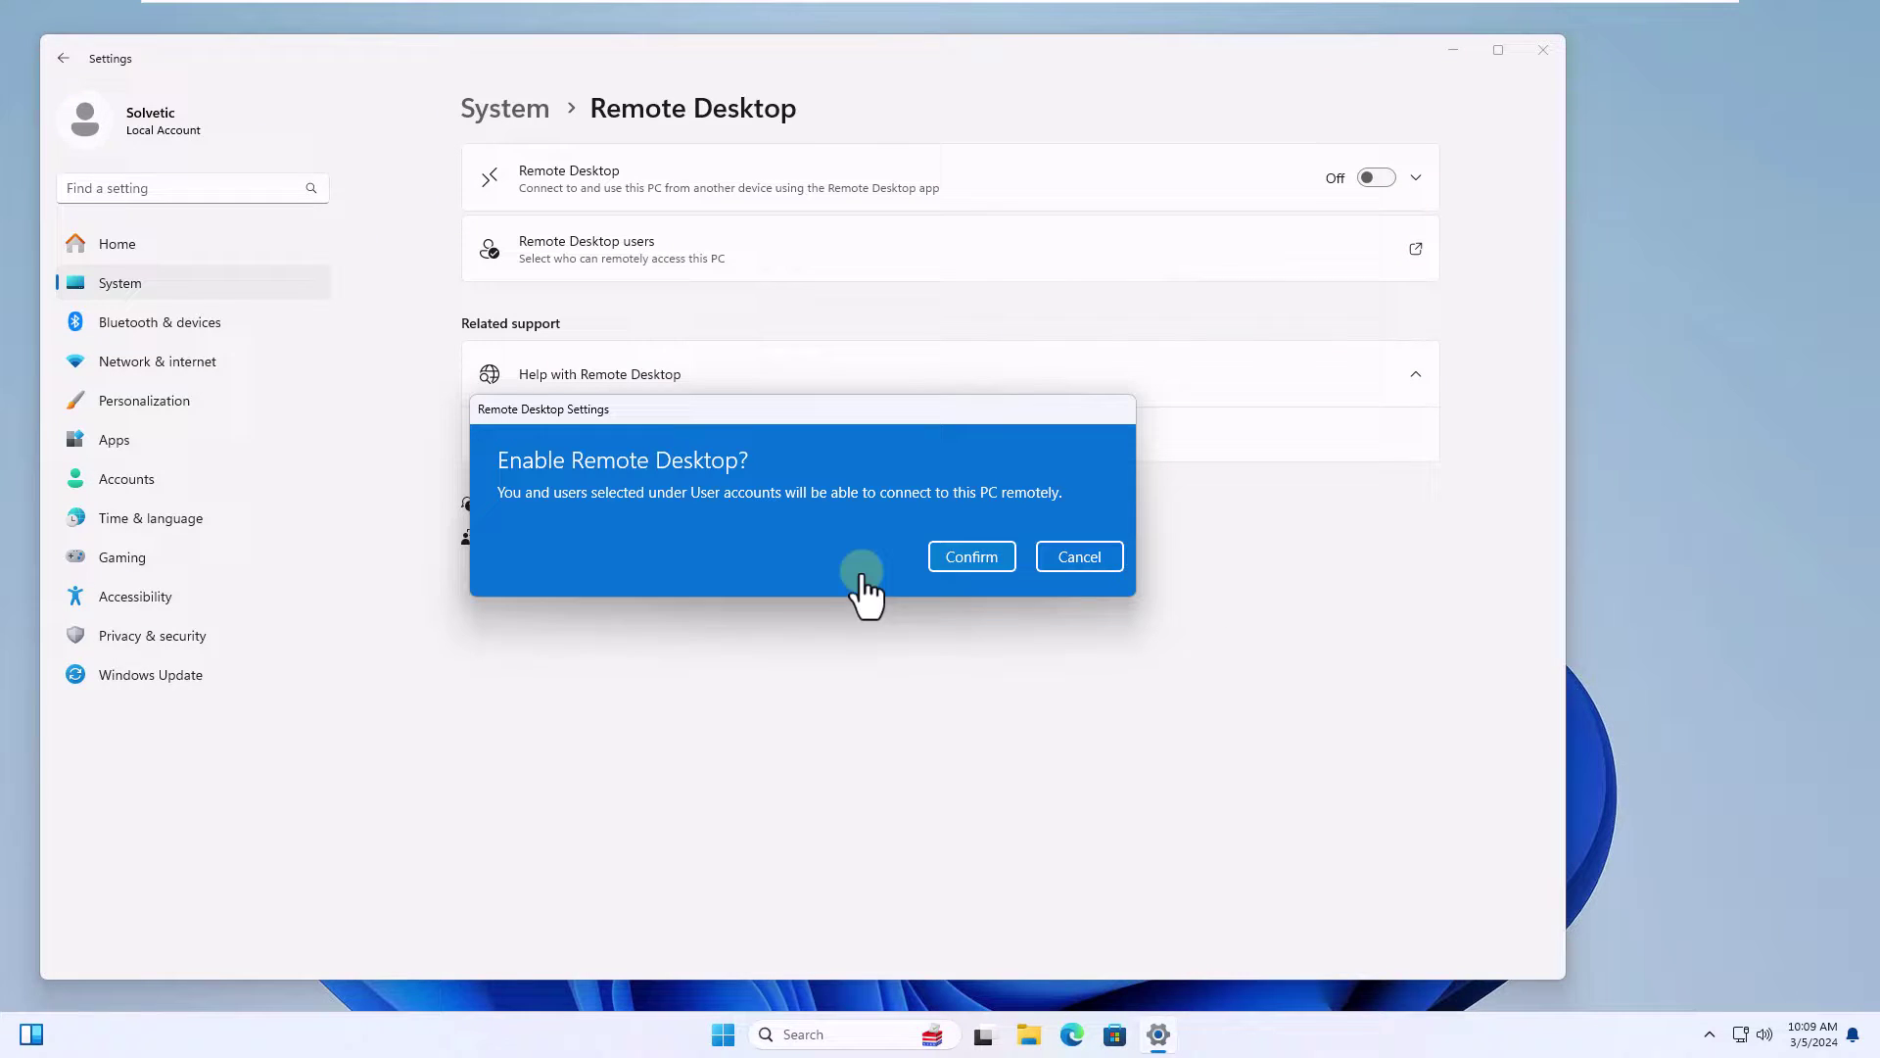
Confirm enabling Remote Desktop and add the Everyone group as an allowed remote user.
{"action": "left_click", "coordinate": [961, 558]}
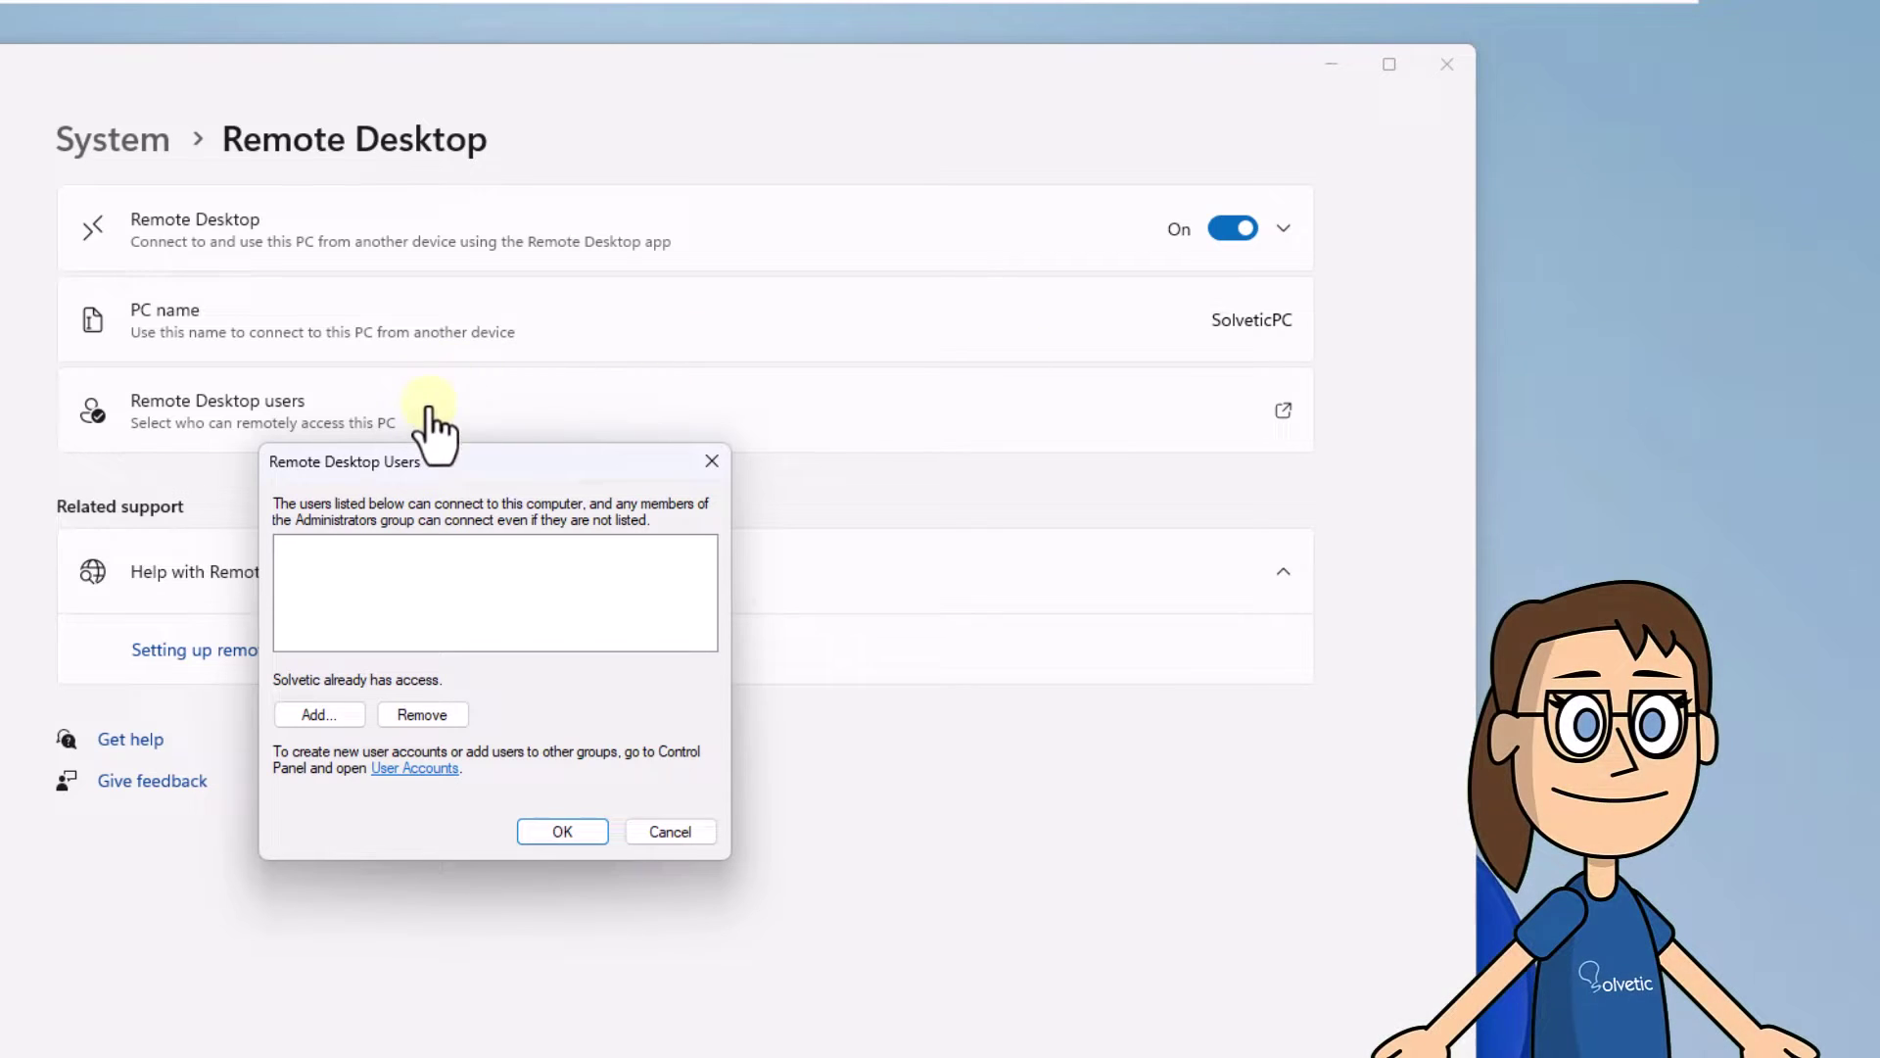
{"action": "left_click", "coordinate": [315, 714]}
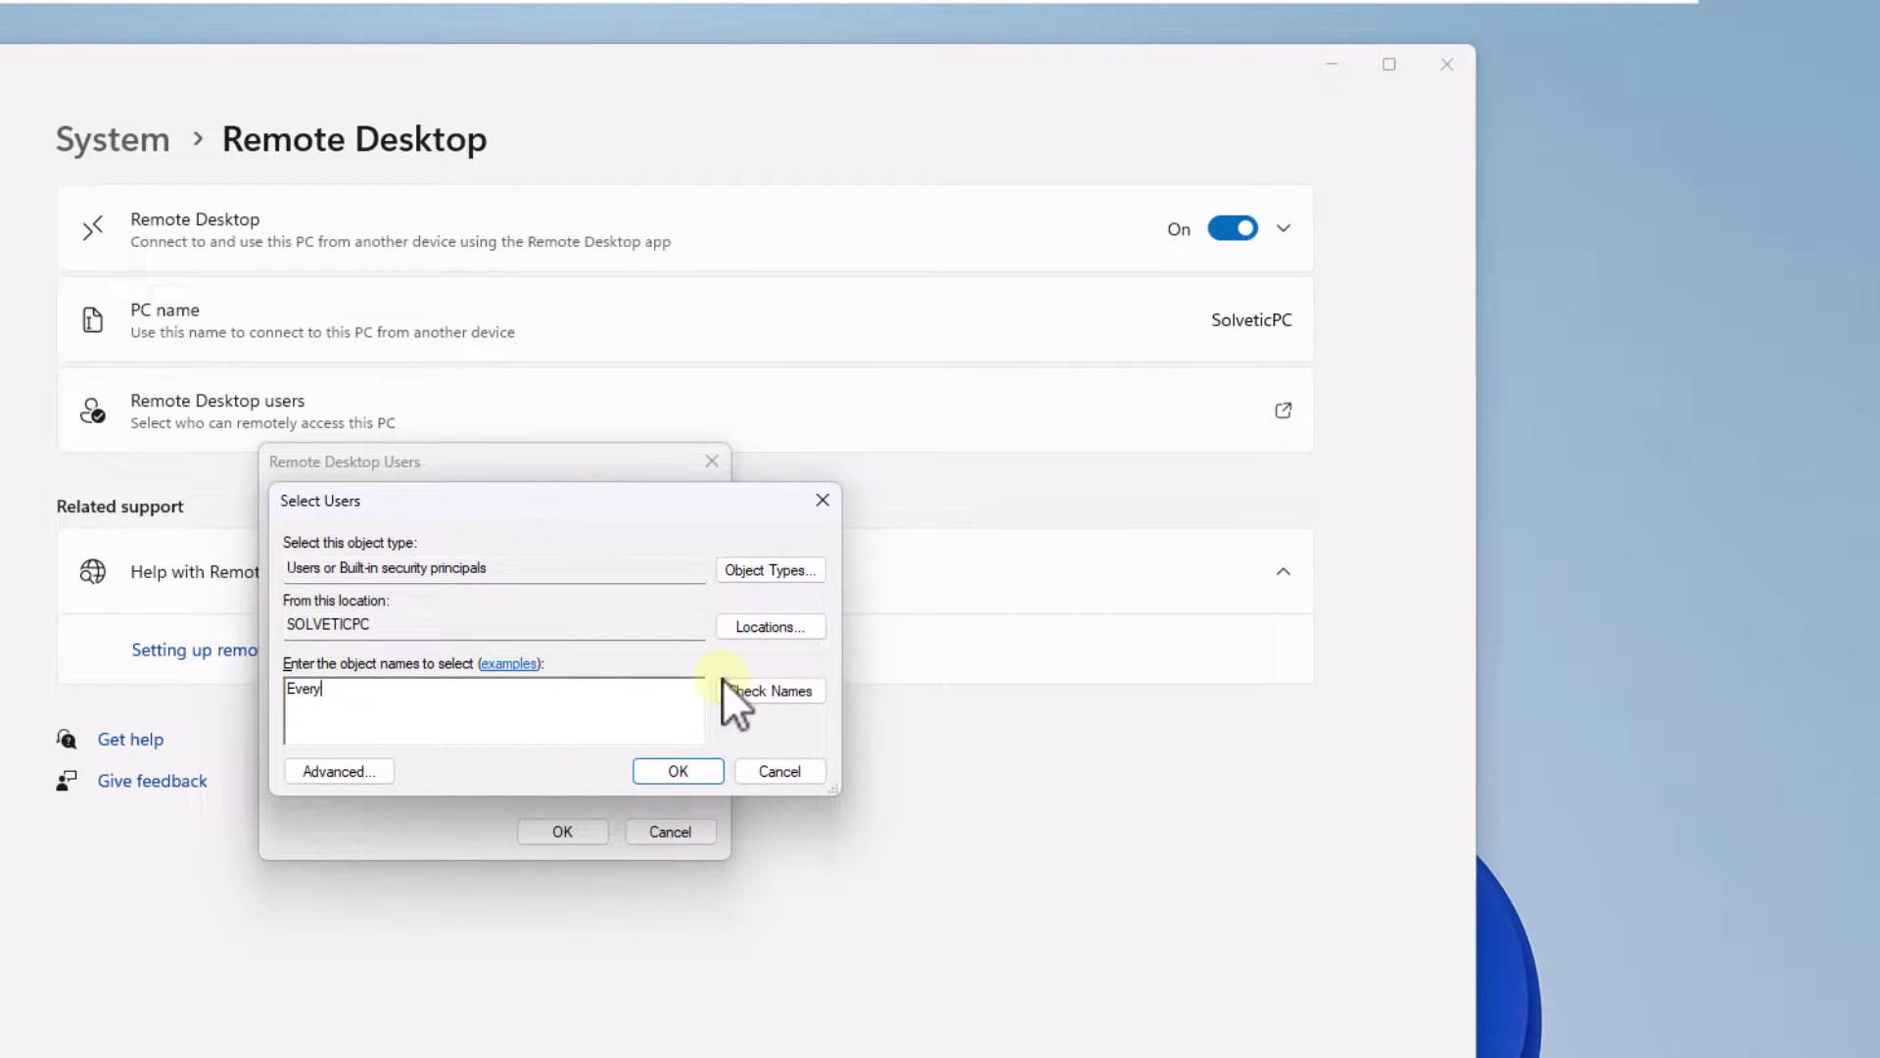
{"action": "left_click", "coordinate": [689, 768]}
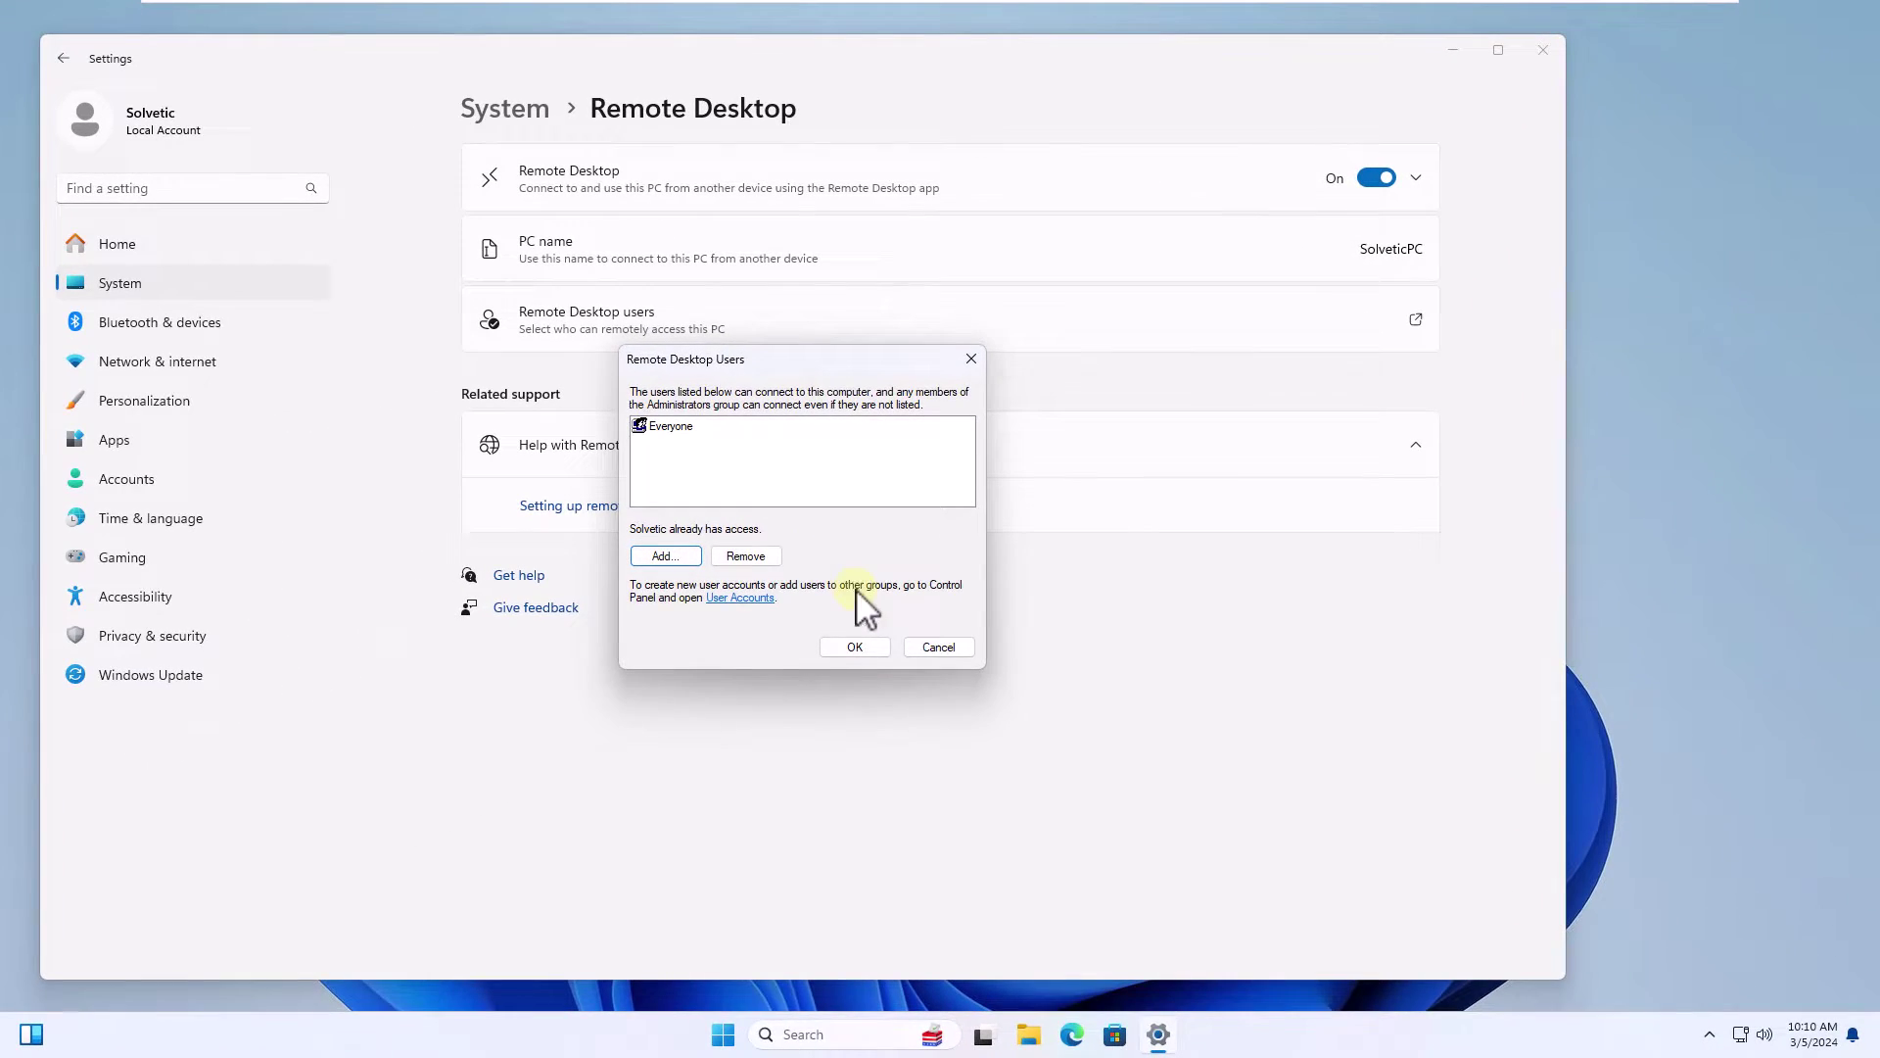
{"action": "left_click", "coordinate": [862, 647]}
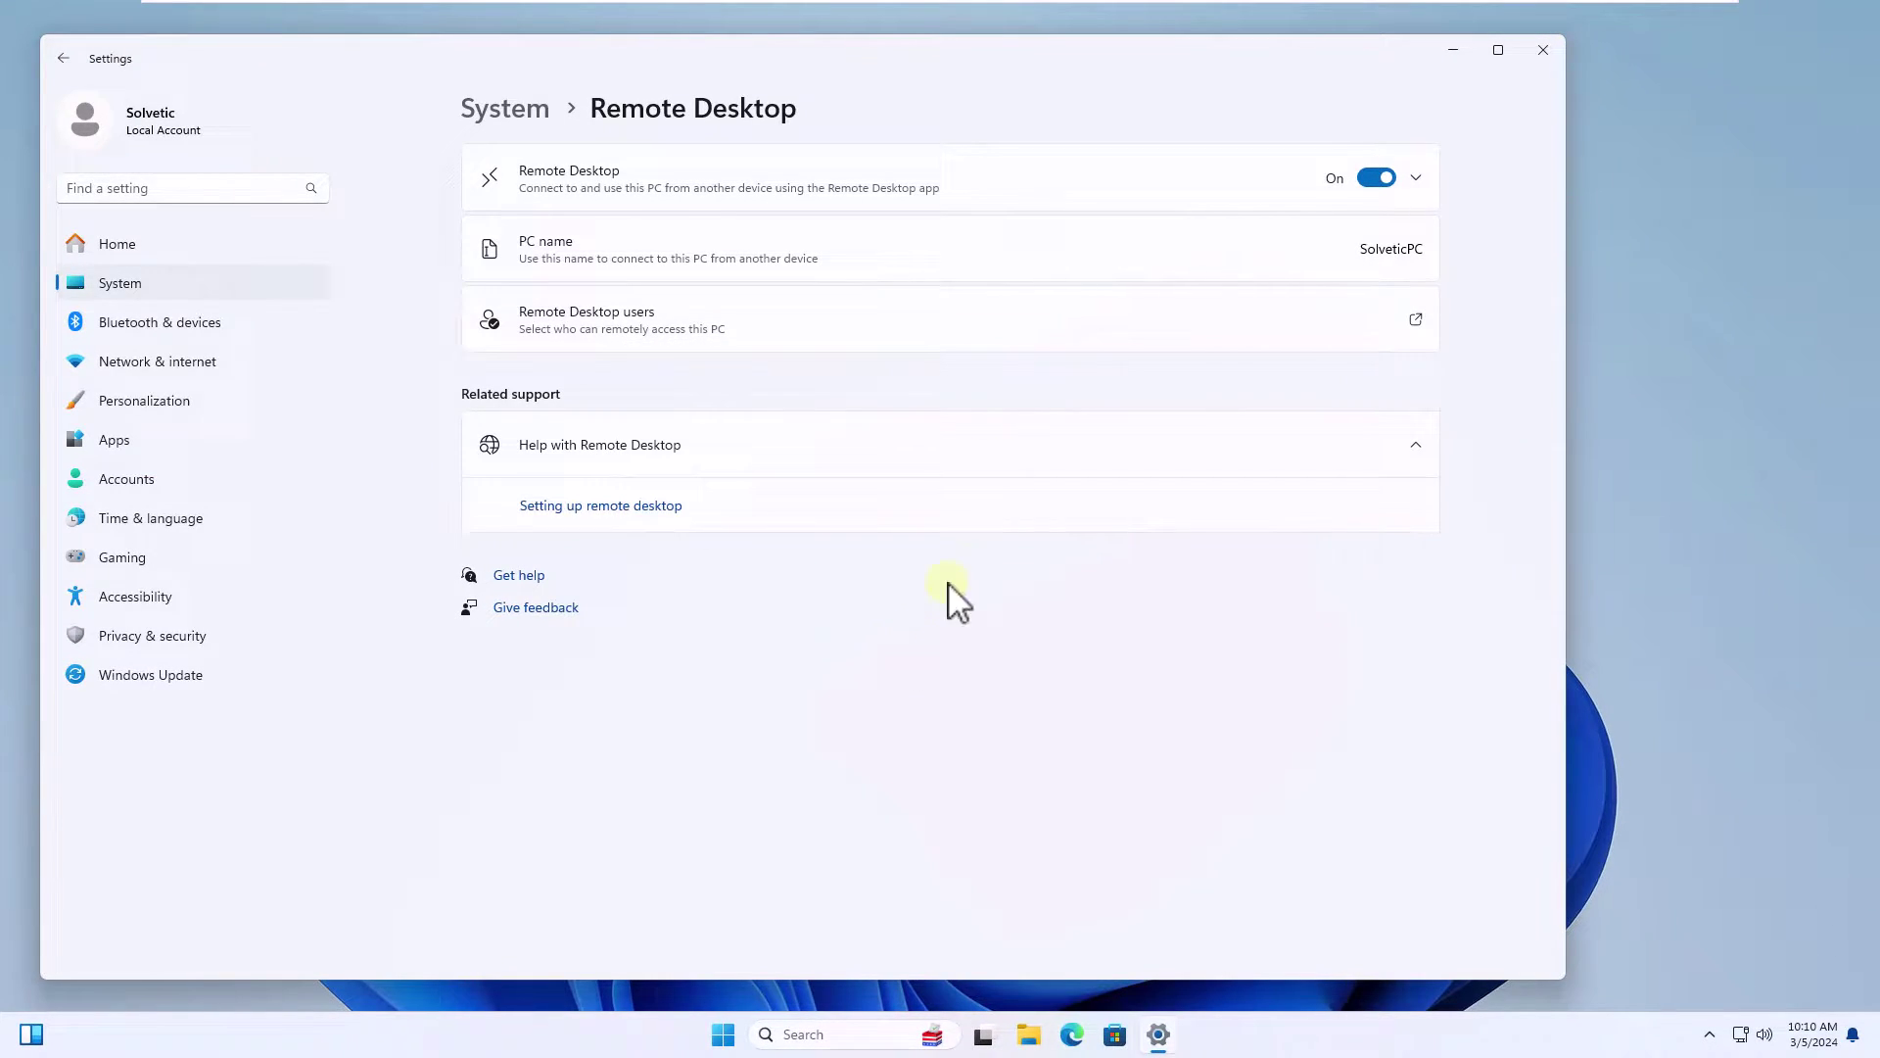
Close Settings, then allow Remote Desktop for Private and Public networks in the firewall's allowed apps.
{"action": "left_click", "coordinate": [1542, 51]}
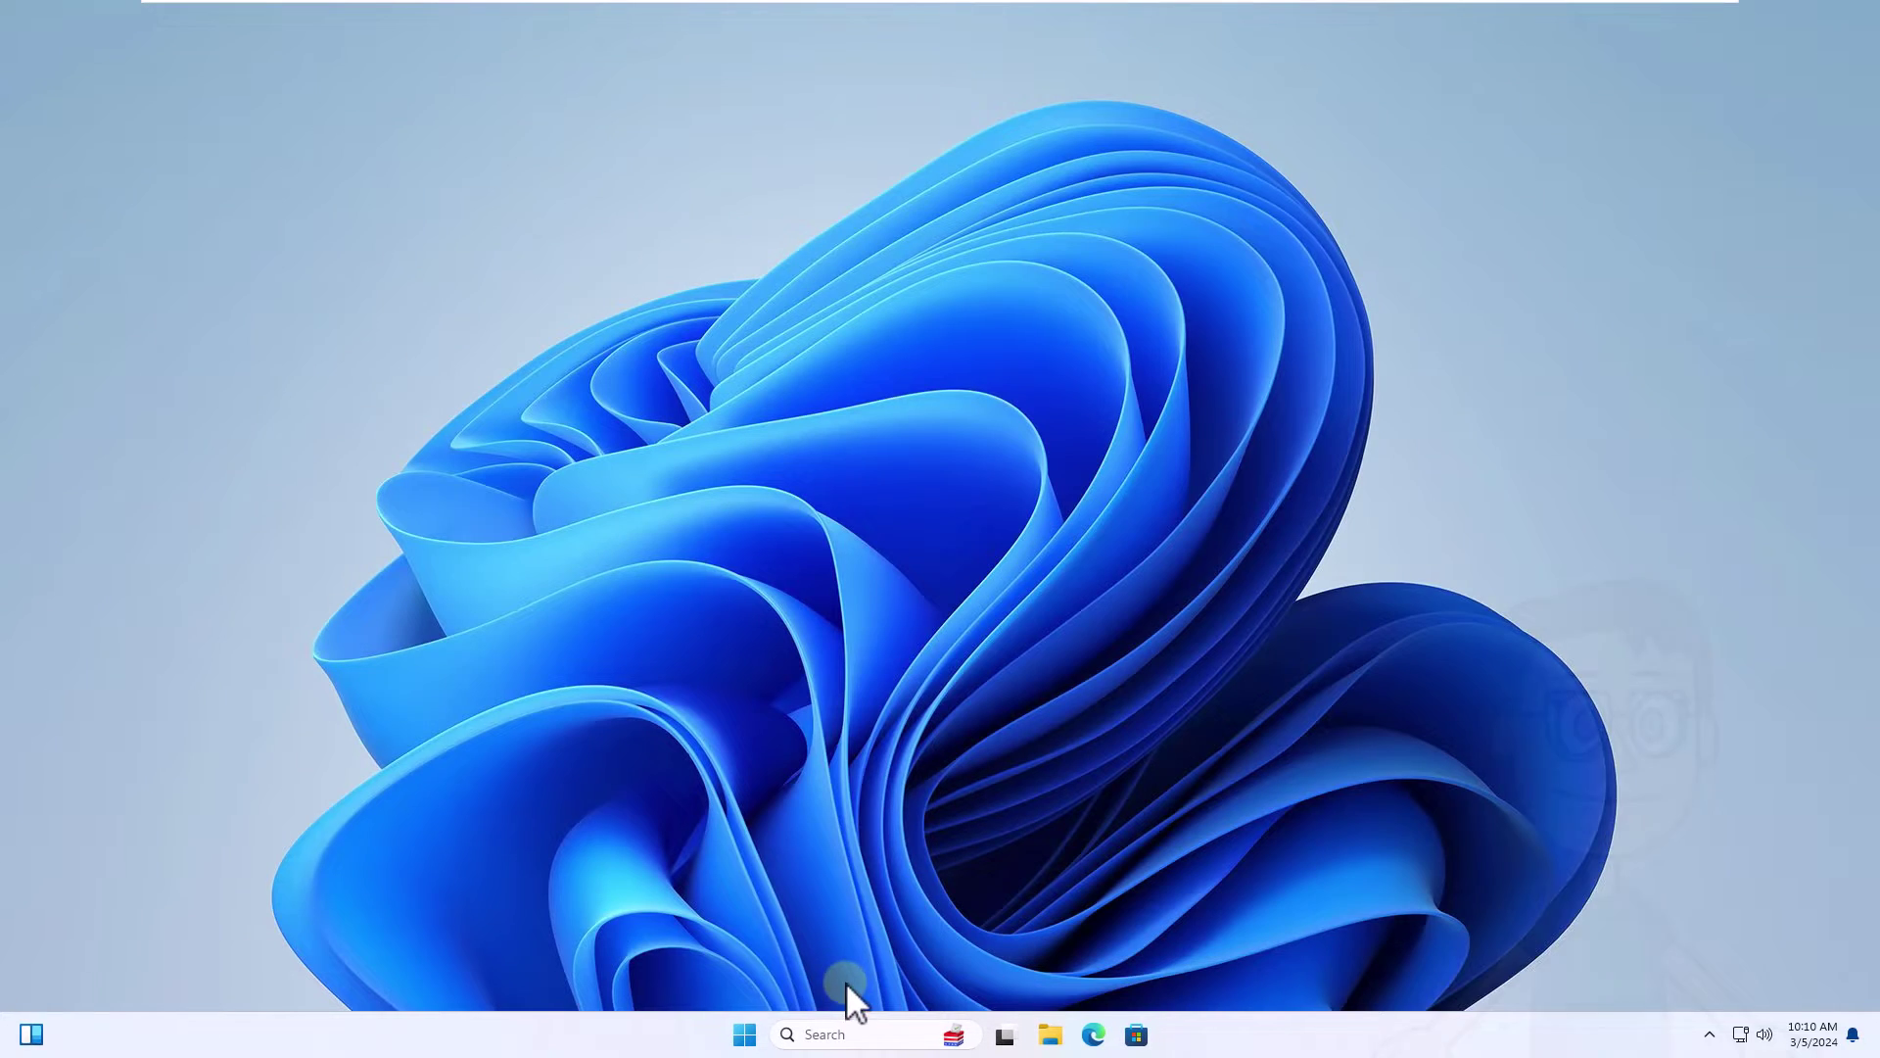
{"action": "left_click", "coordinate": [867, 1034]}
{"action": "type", "text": "firewall"}
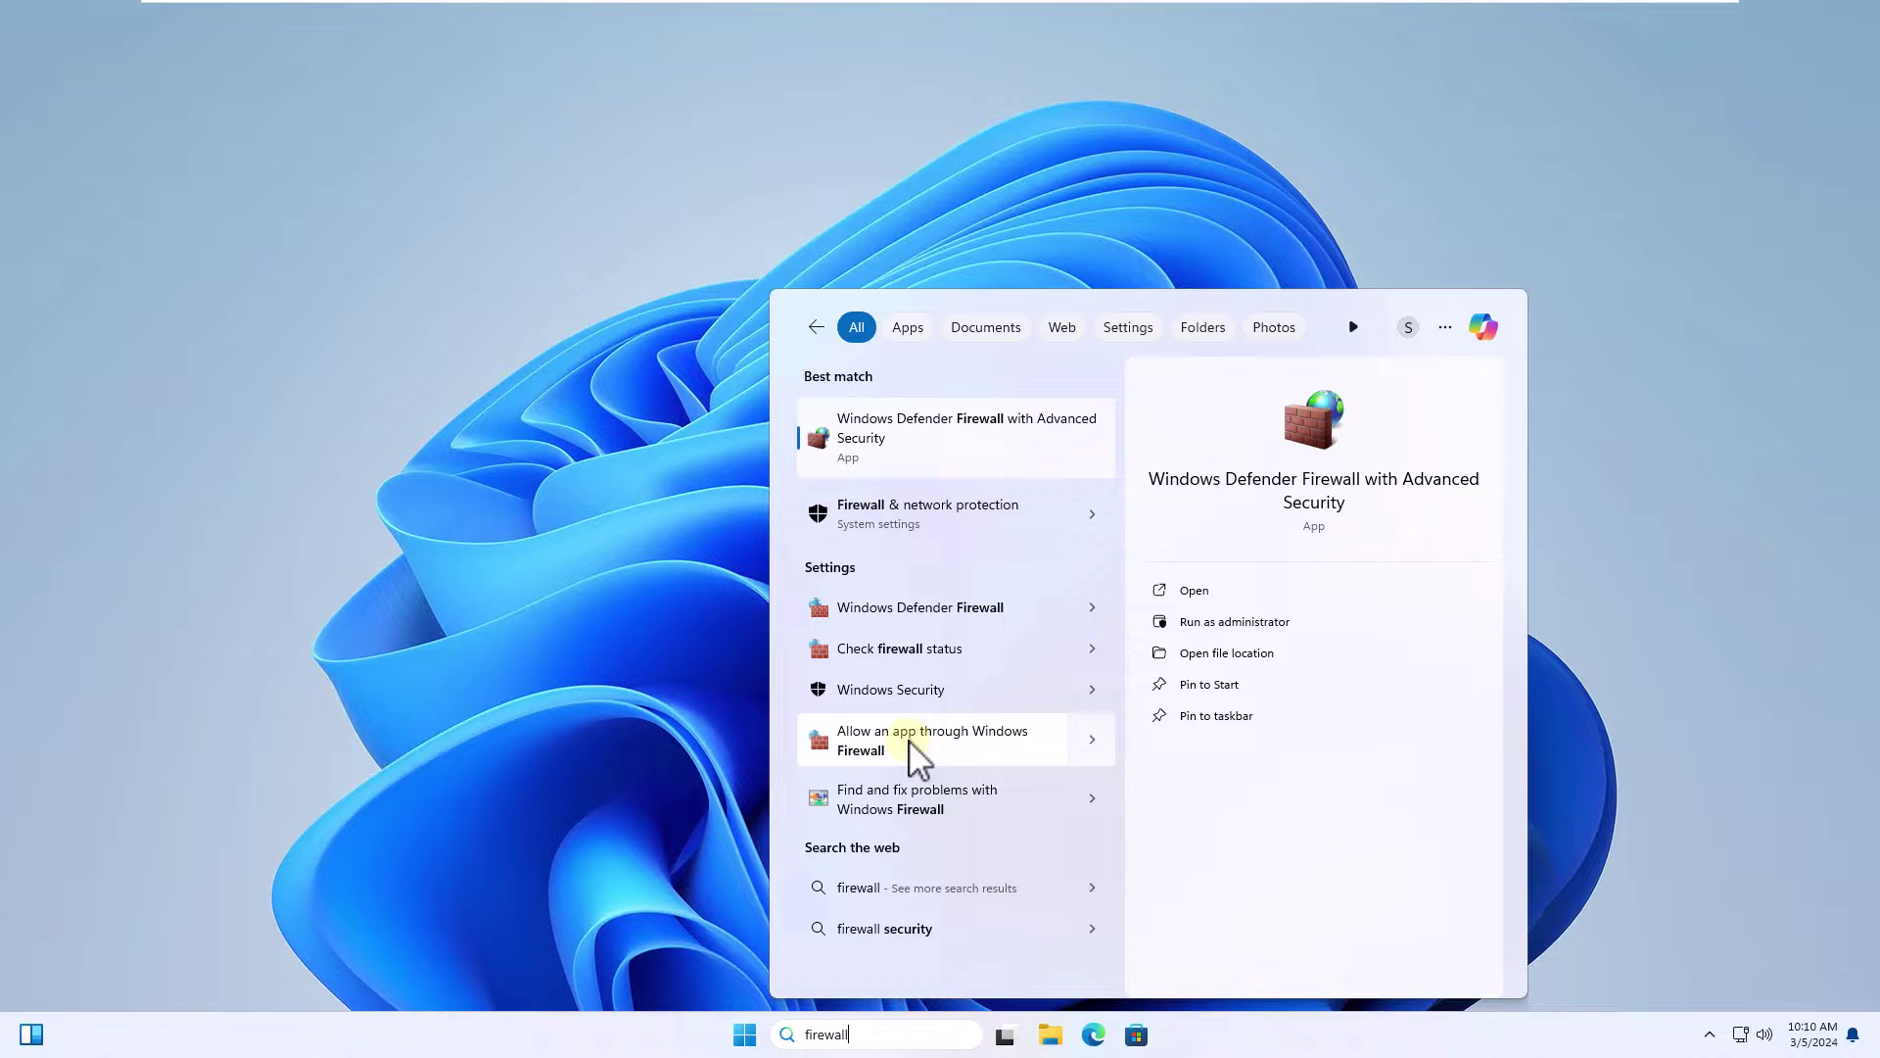
{"action": "left_click", "coordinate": [934, 742]}
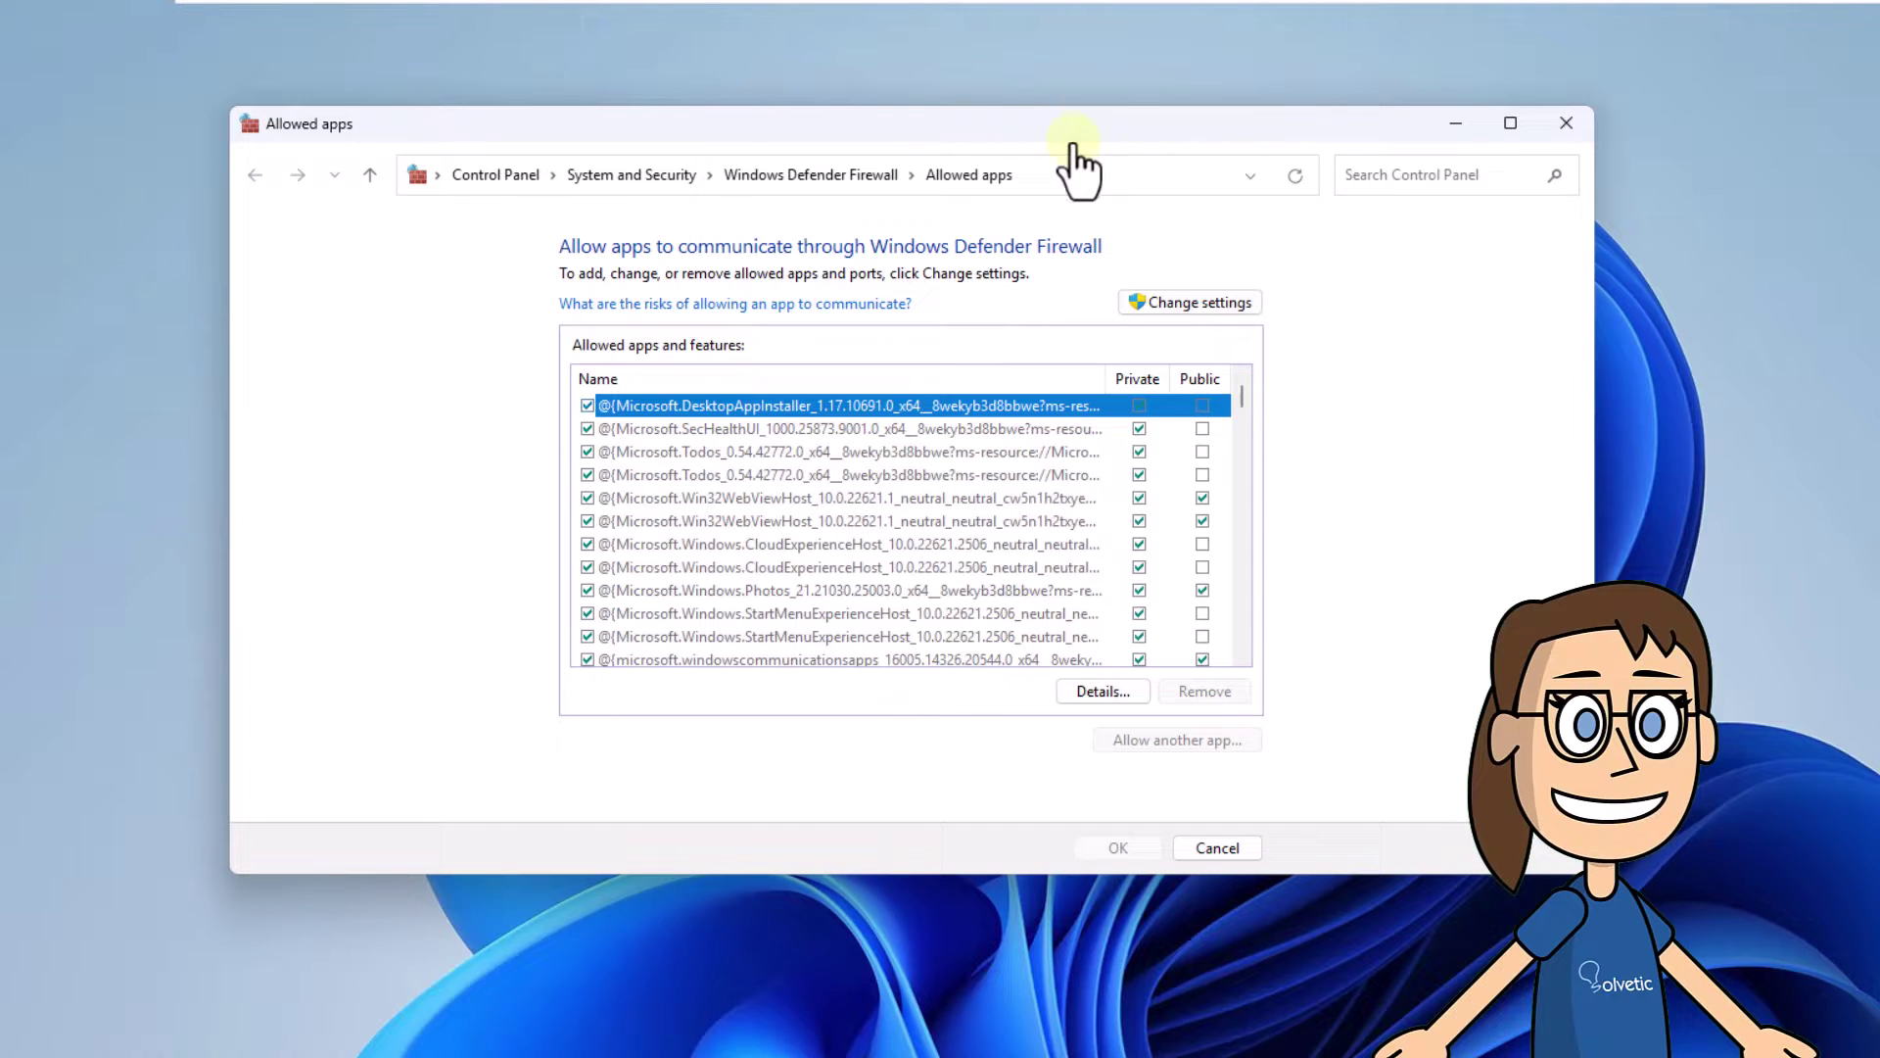
{"action": "left_click", "coordinate": [1187, 306]}
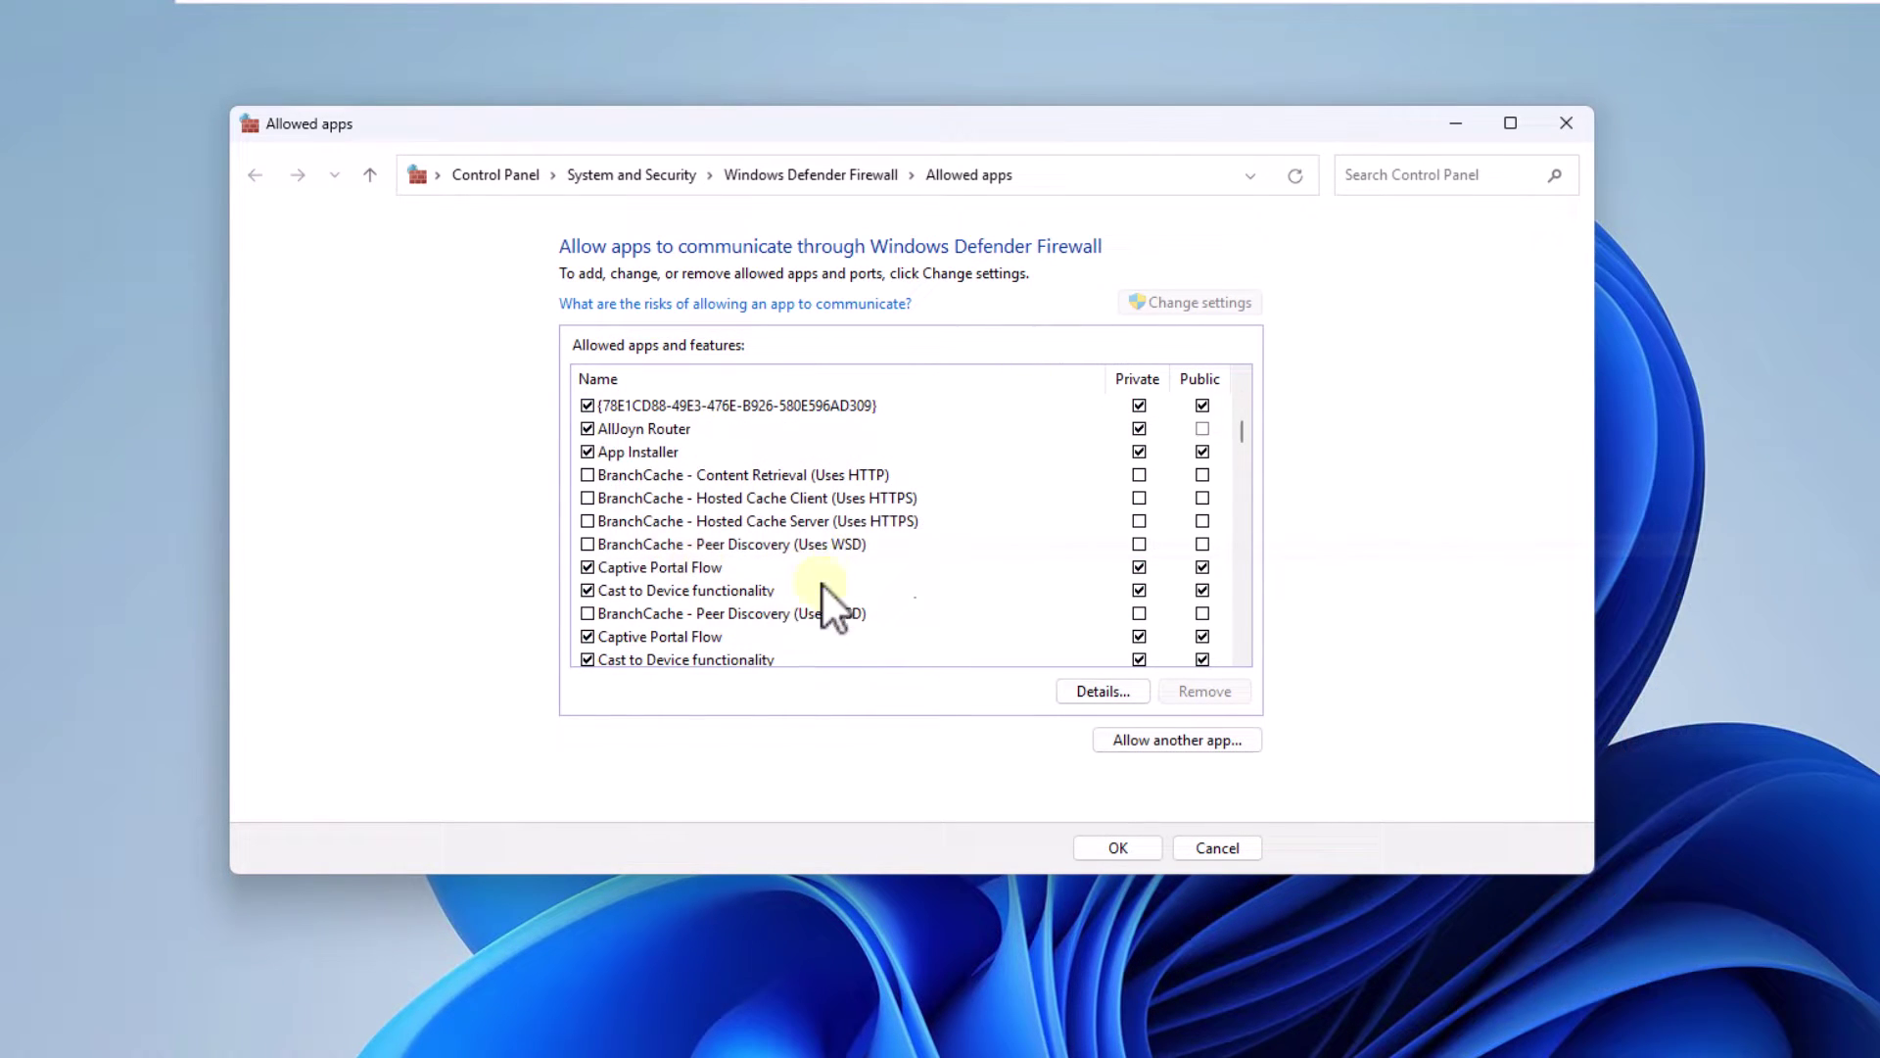
{"action": "scroll", "coordinate": [751, 578], "scroll_direction": "down", "scroll_amount": 20}
{"action": "scroll", "coordinate": [750, 565], "scroll_direction": "up", "scroll_amount": 3}
{"action": "scroll", "coordinate": [745, 574], "scroll_direction": "up", "scroll_amount": 3}
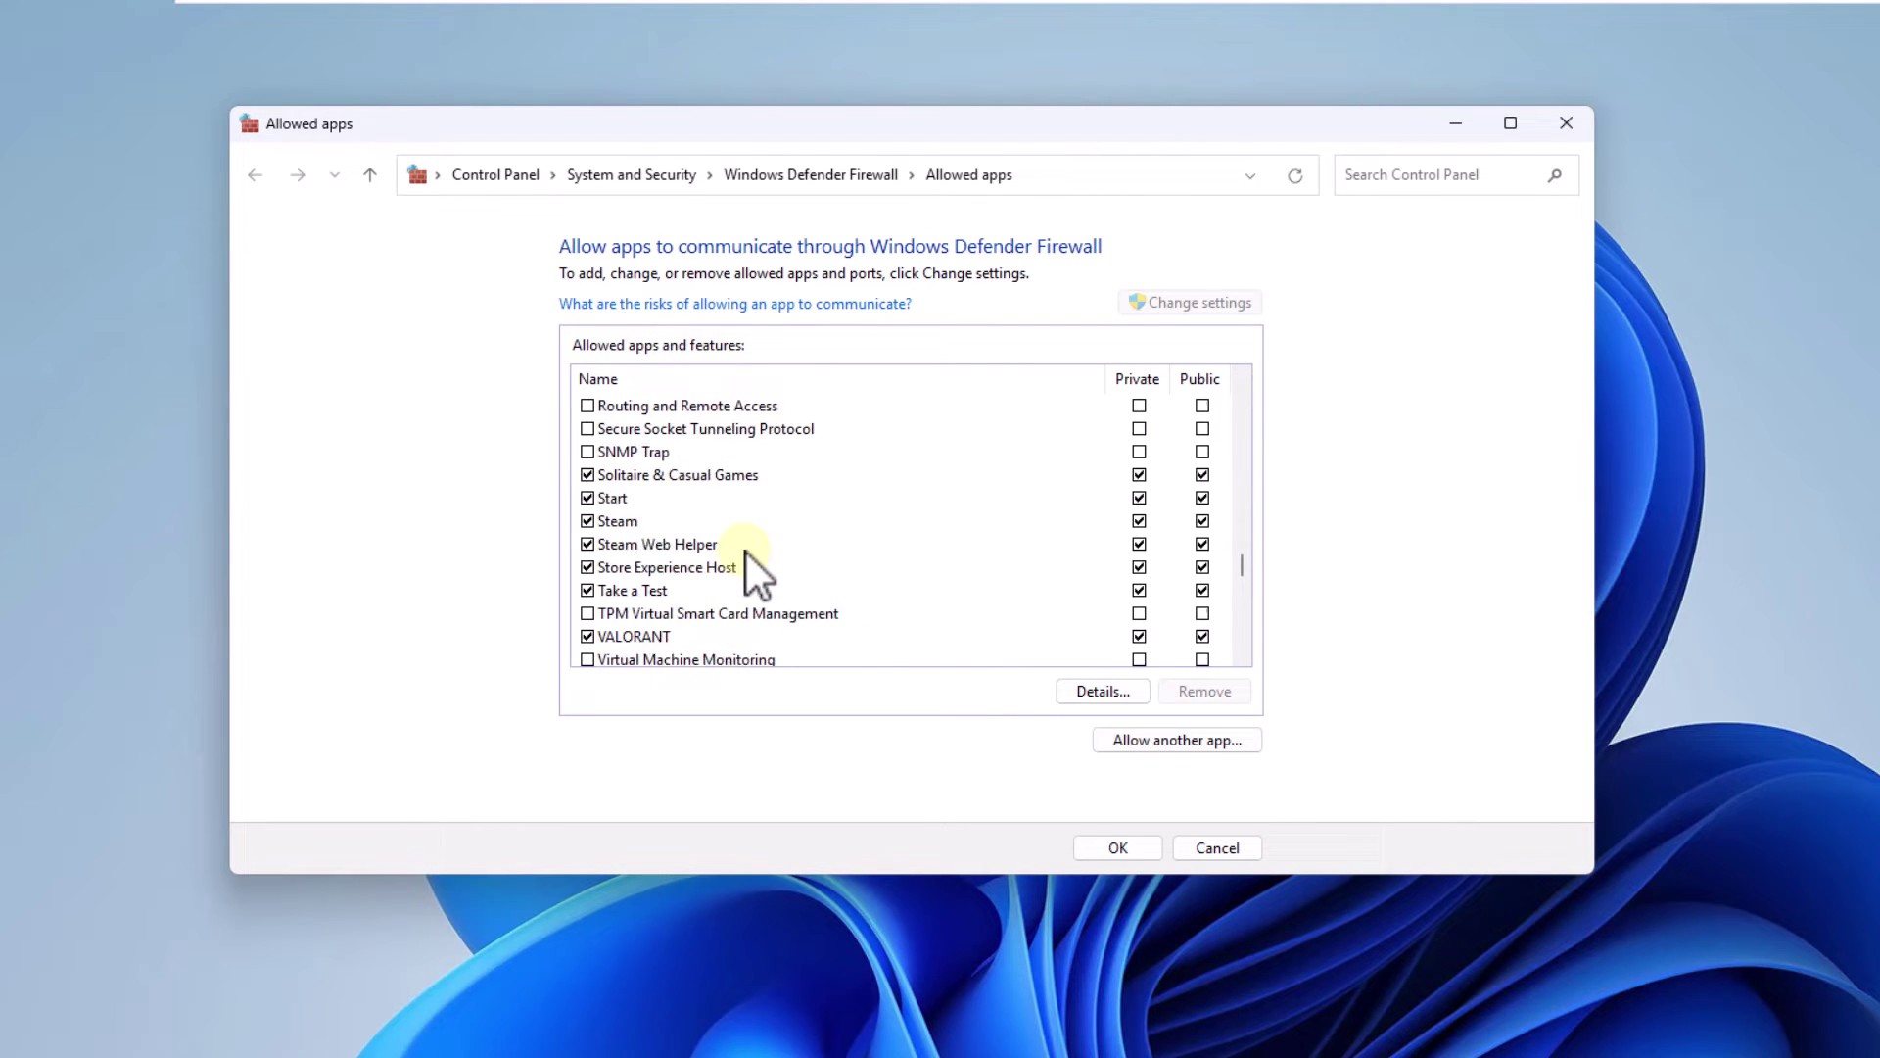
{"action": "scroll", "coordinate": [734, 566], "scroll_direction": "up", "scroll_amount": 1}
{"action": "scroll", "coordinate": [705, 455], "scroll_direction": "up", "scroll_amount": 2}
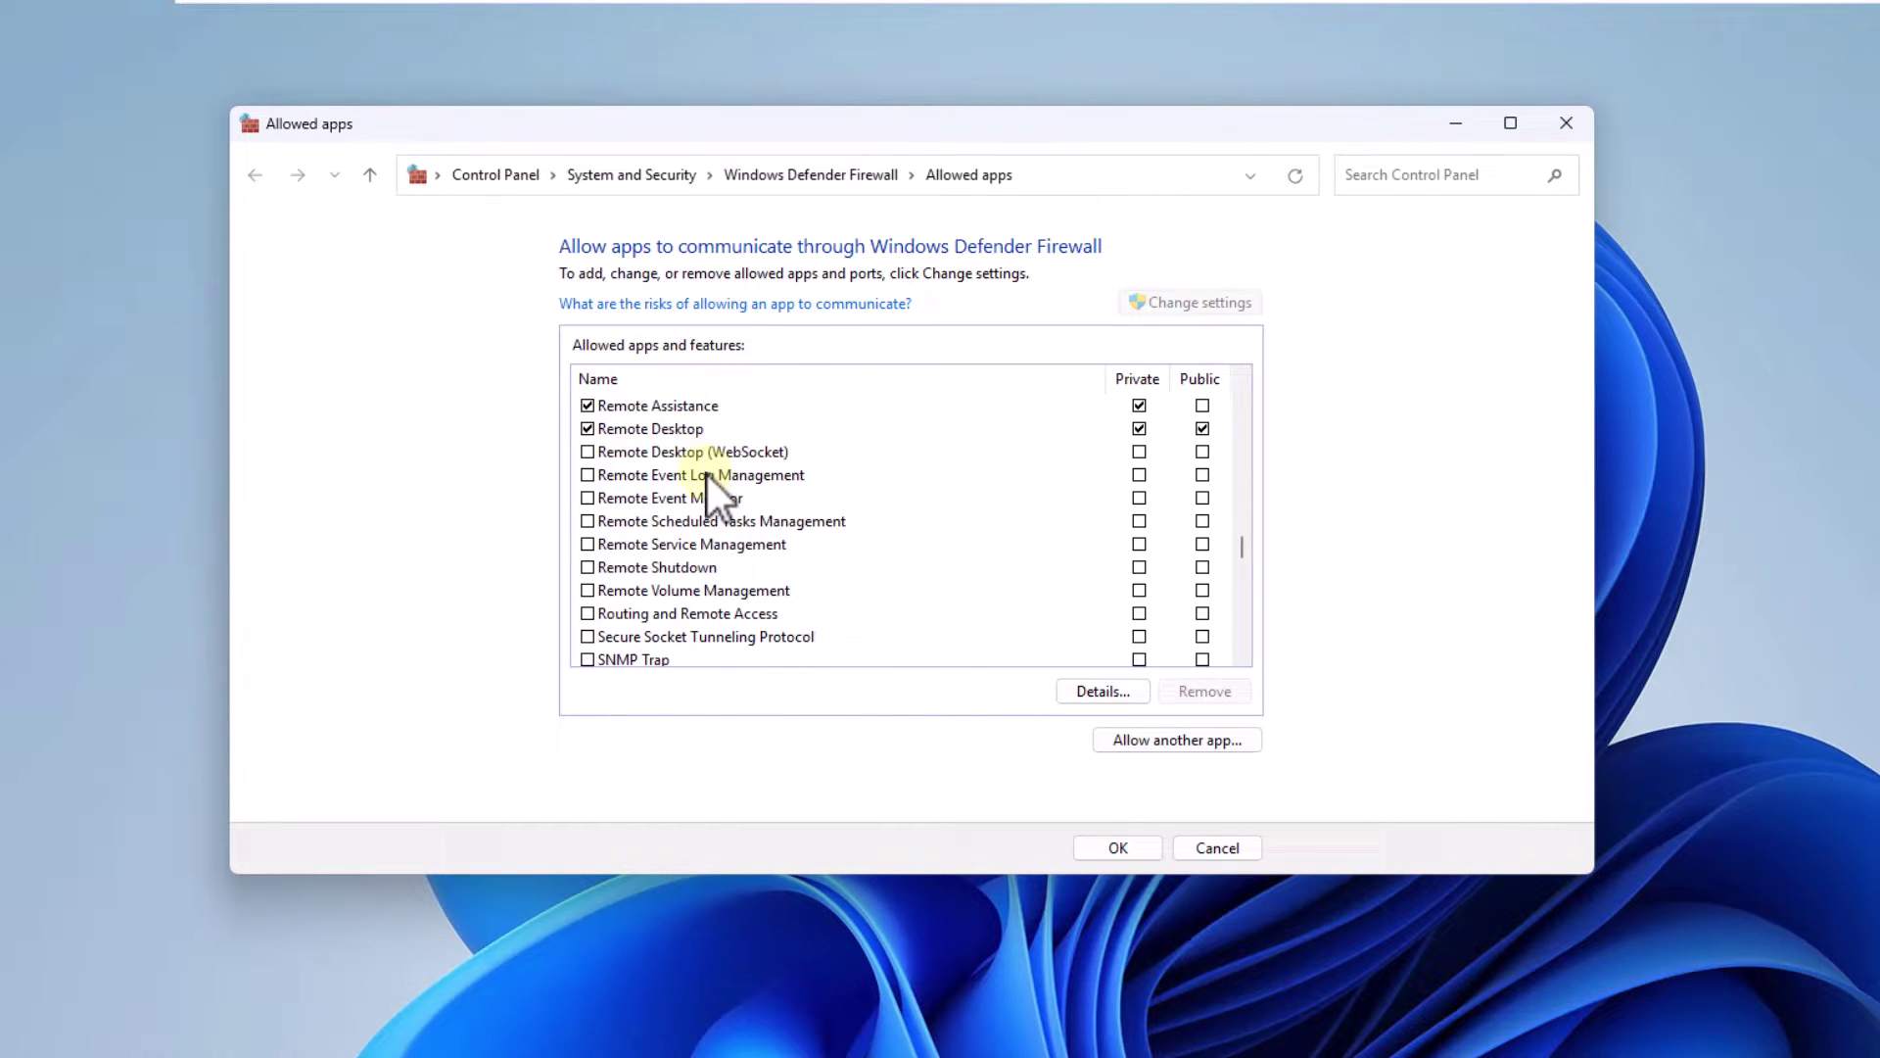
{"action": "left_click", "coordinate": [687, 432]}
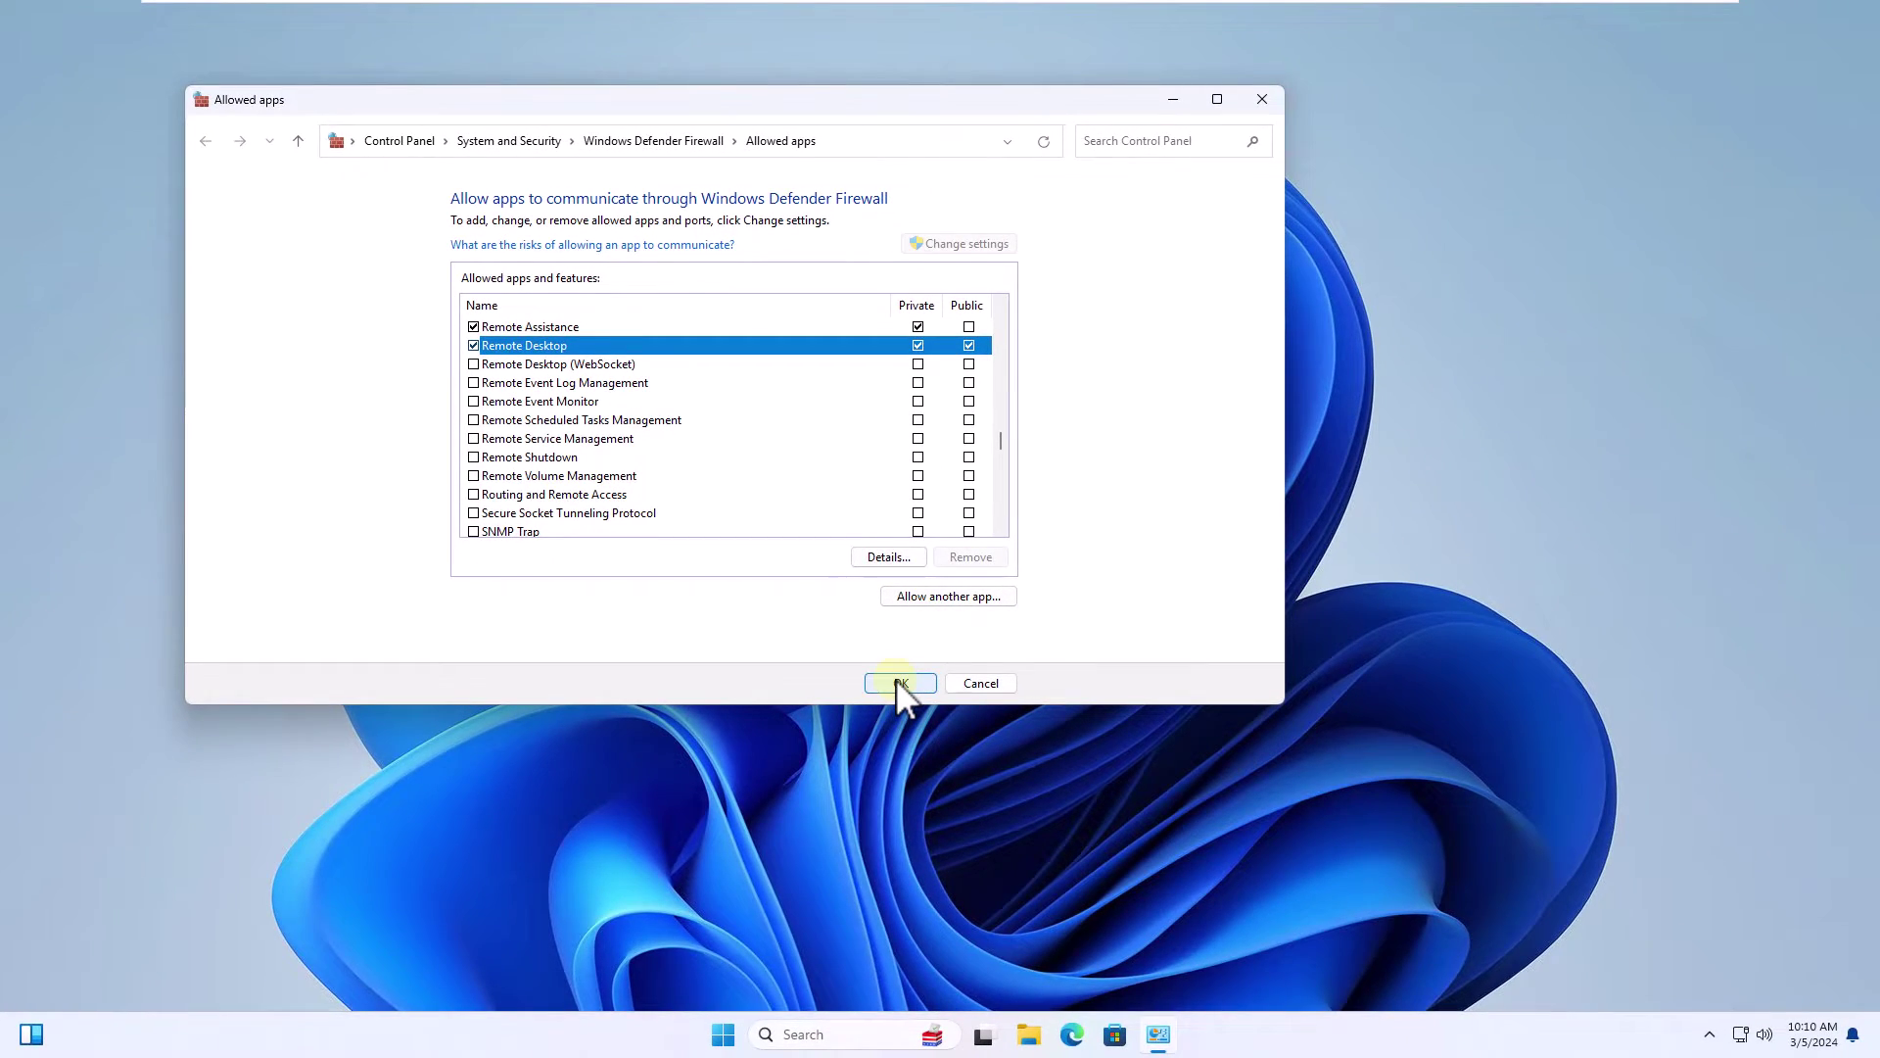
{"action": "left_click", "coordinate": [899, 684]}
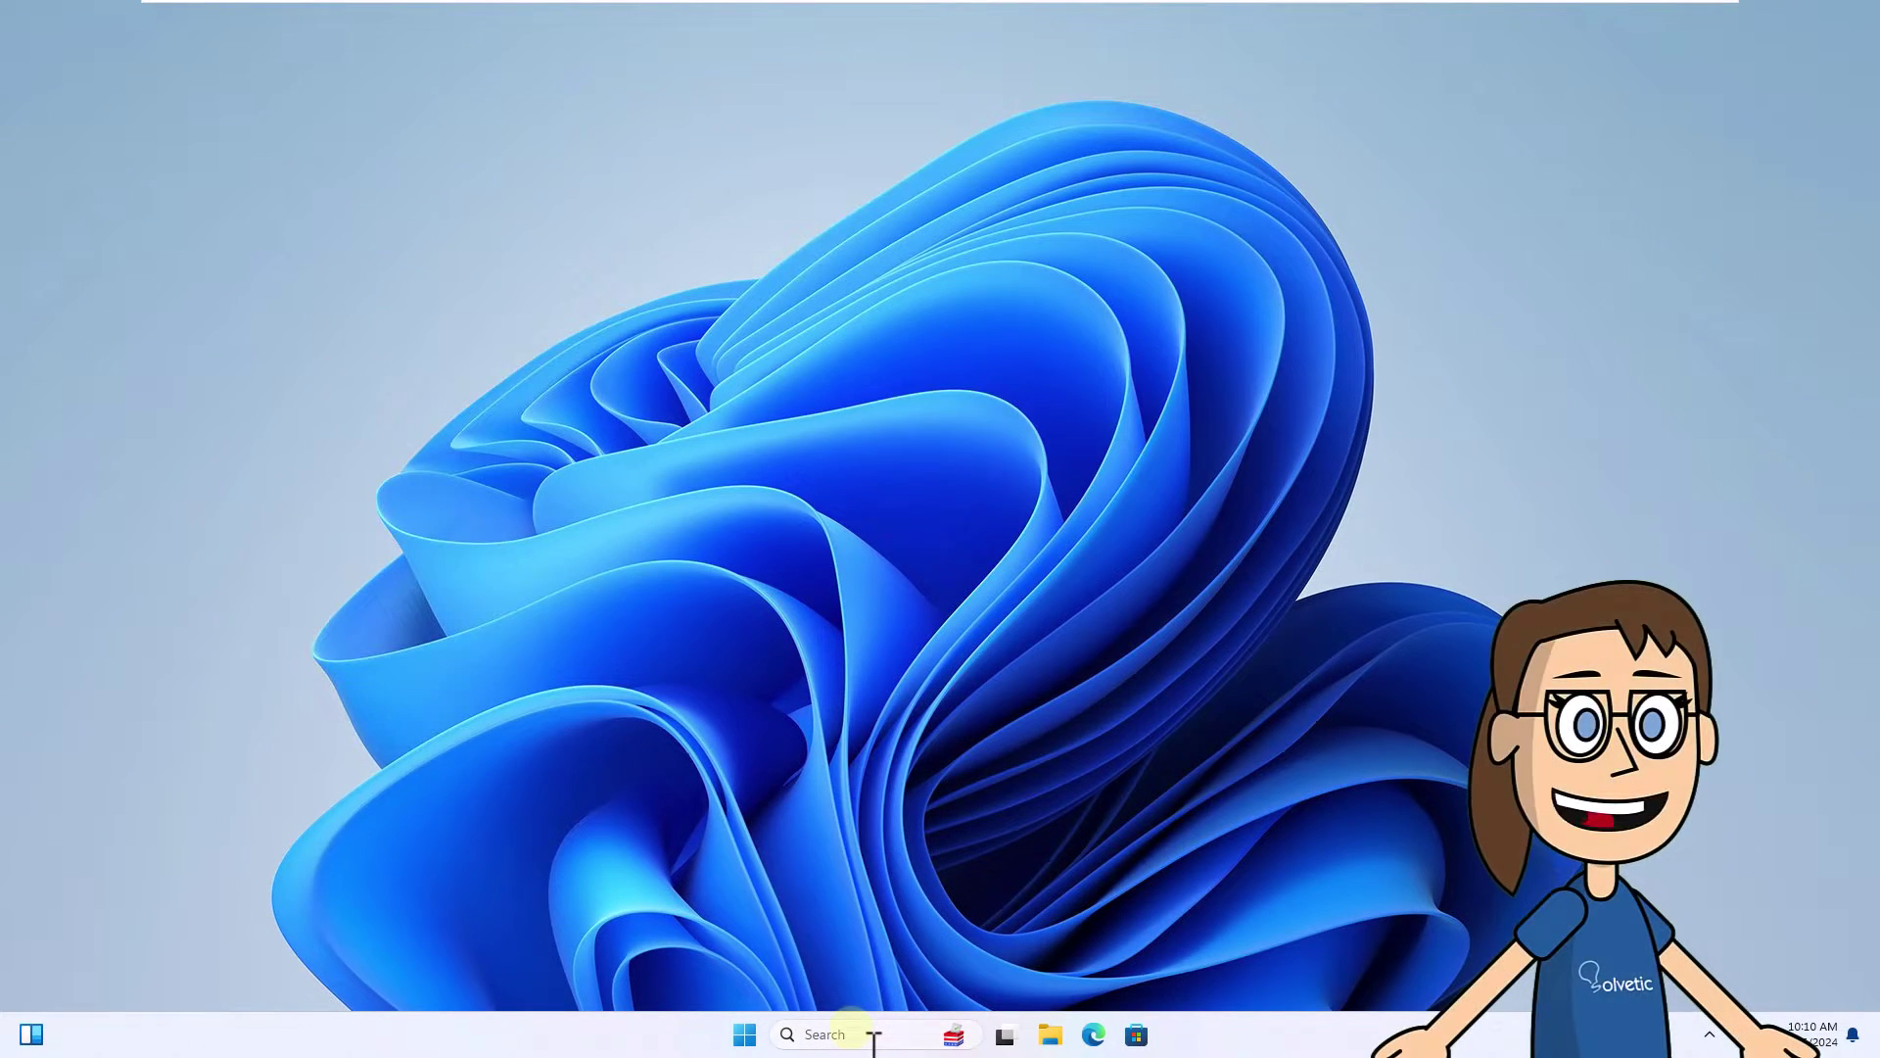
Run ipconfig in Command Prompt to read IPv4 192.168.10.26, then run cls and close it.
{"action": "left_click", "coordinate": [834, 1029]}
{"action": "type", "text": "cmd"}
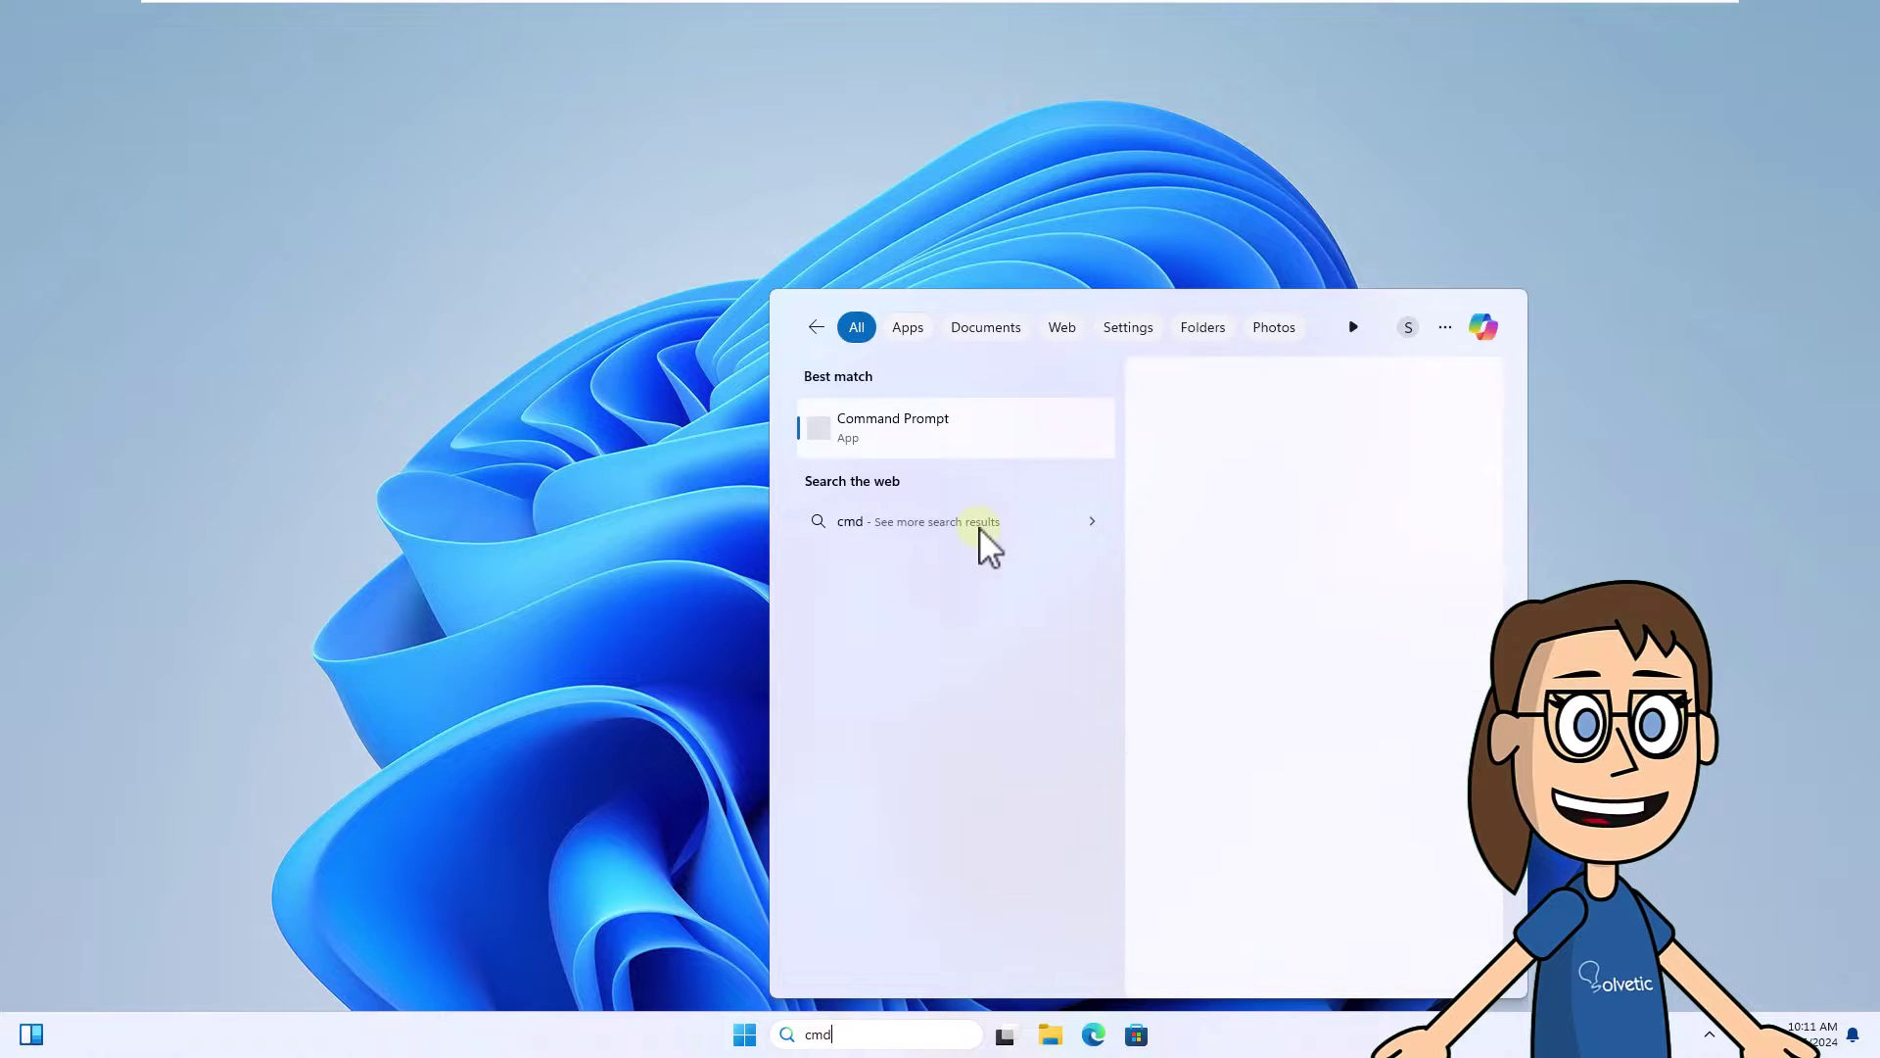
{"action": "left_click", "coordinate": [966, 444]}
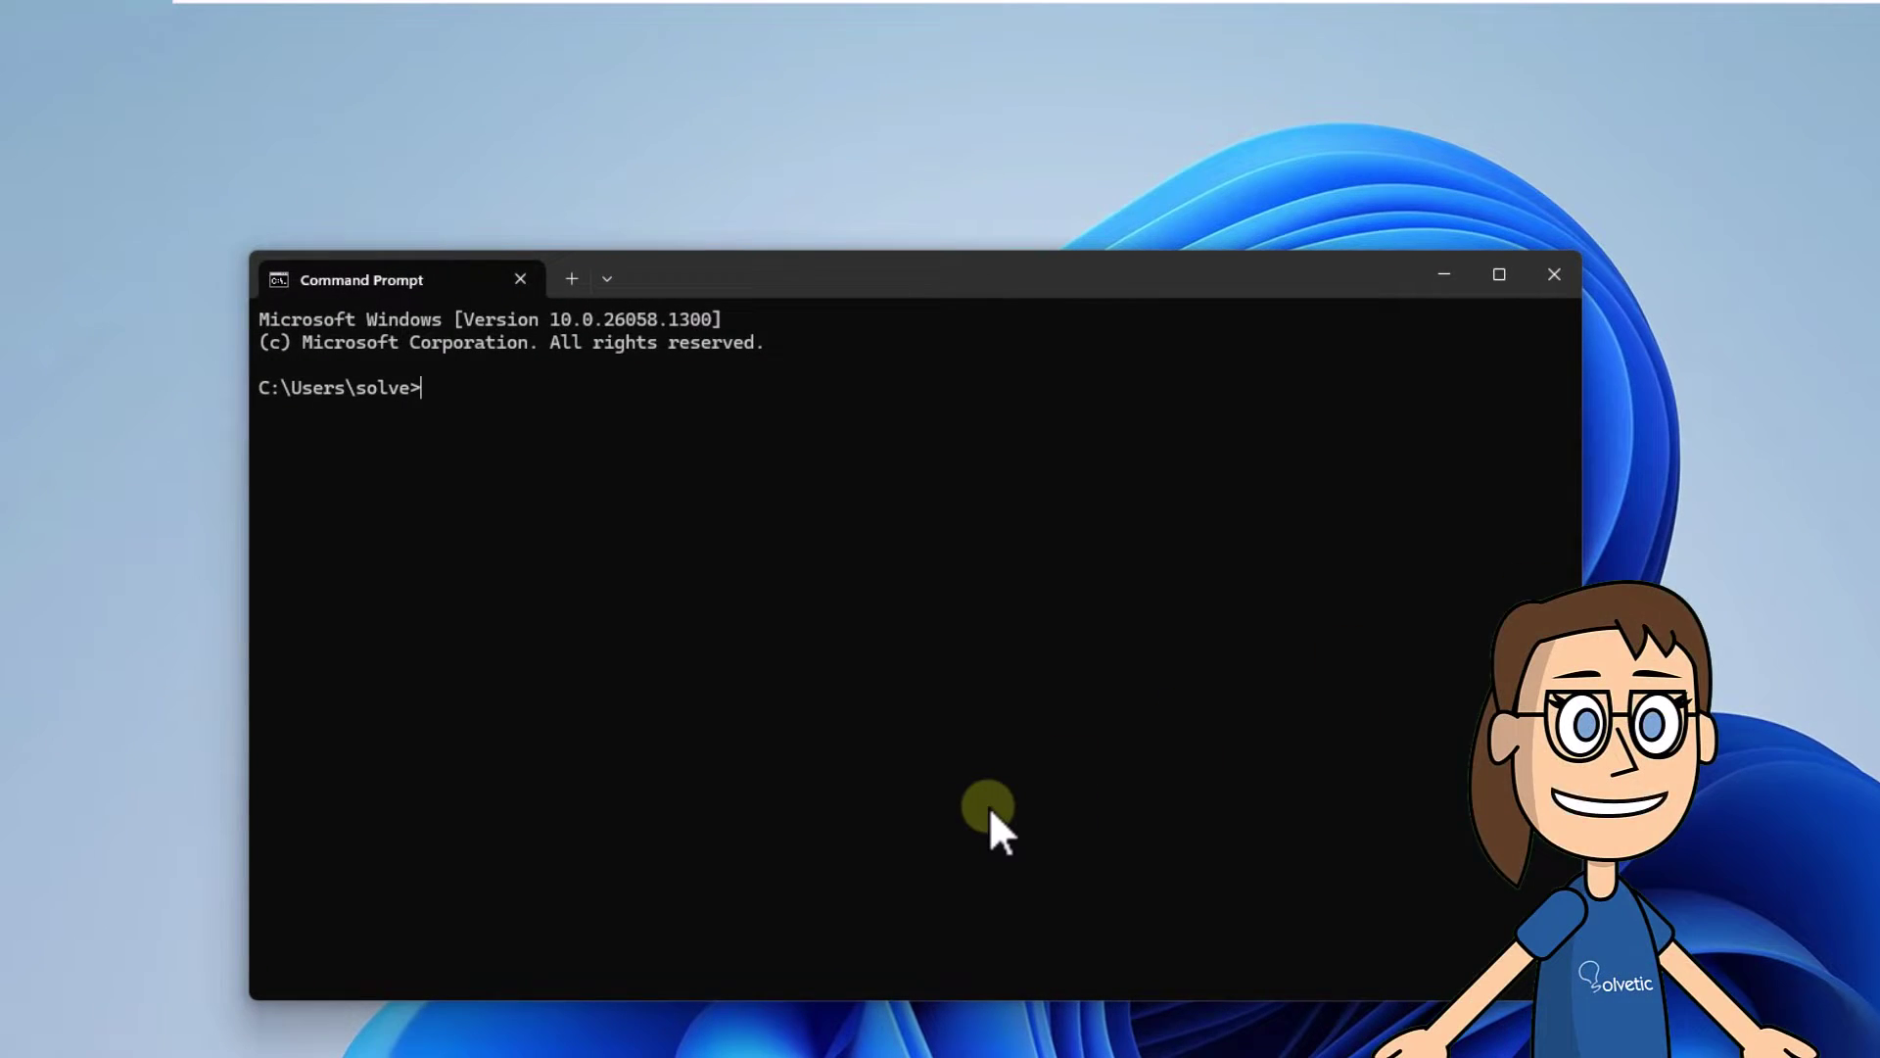
{"action": "type", "text": "ipconfig"}
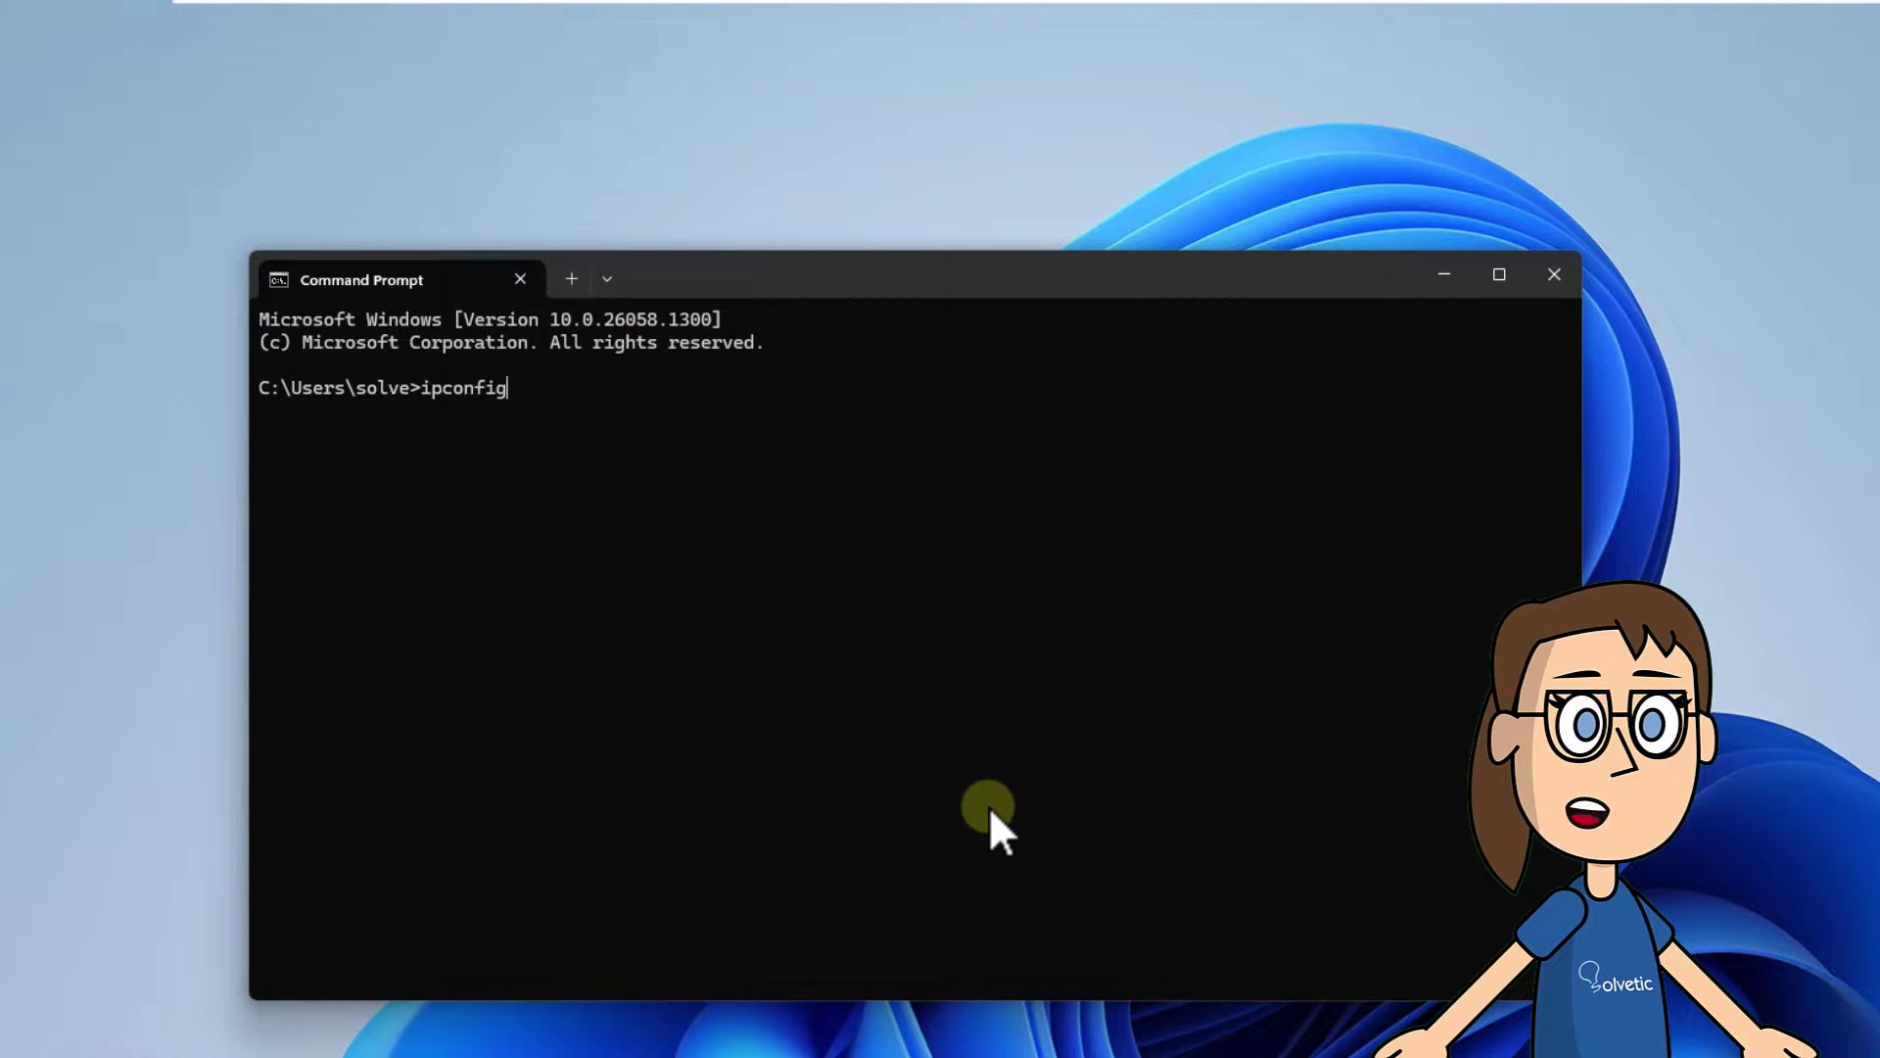
{"action": "key", "text": "Return"}
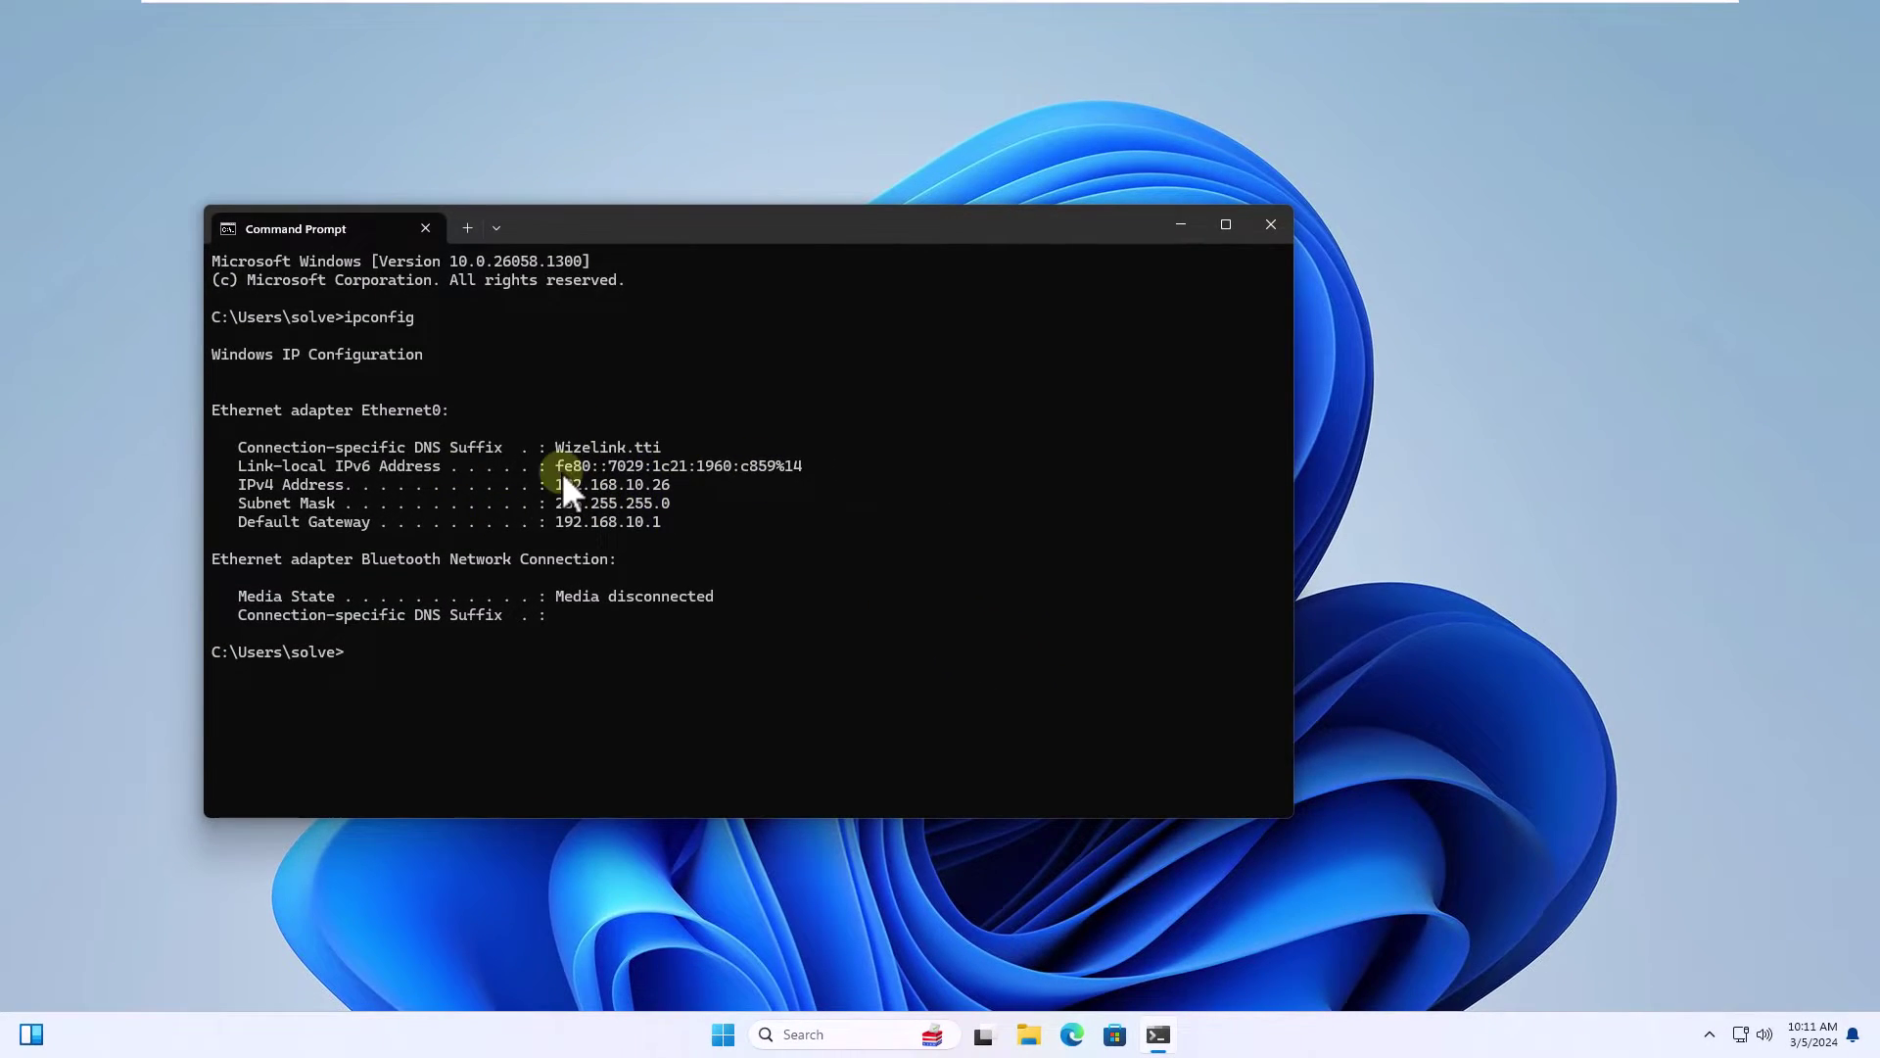
{"action": "type", "text": "cls"}
{"action": "key", "text": "Return"}
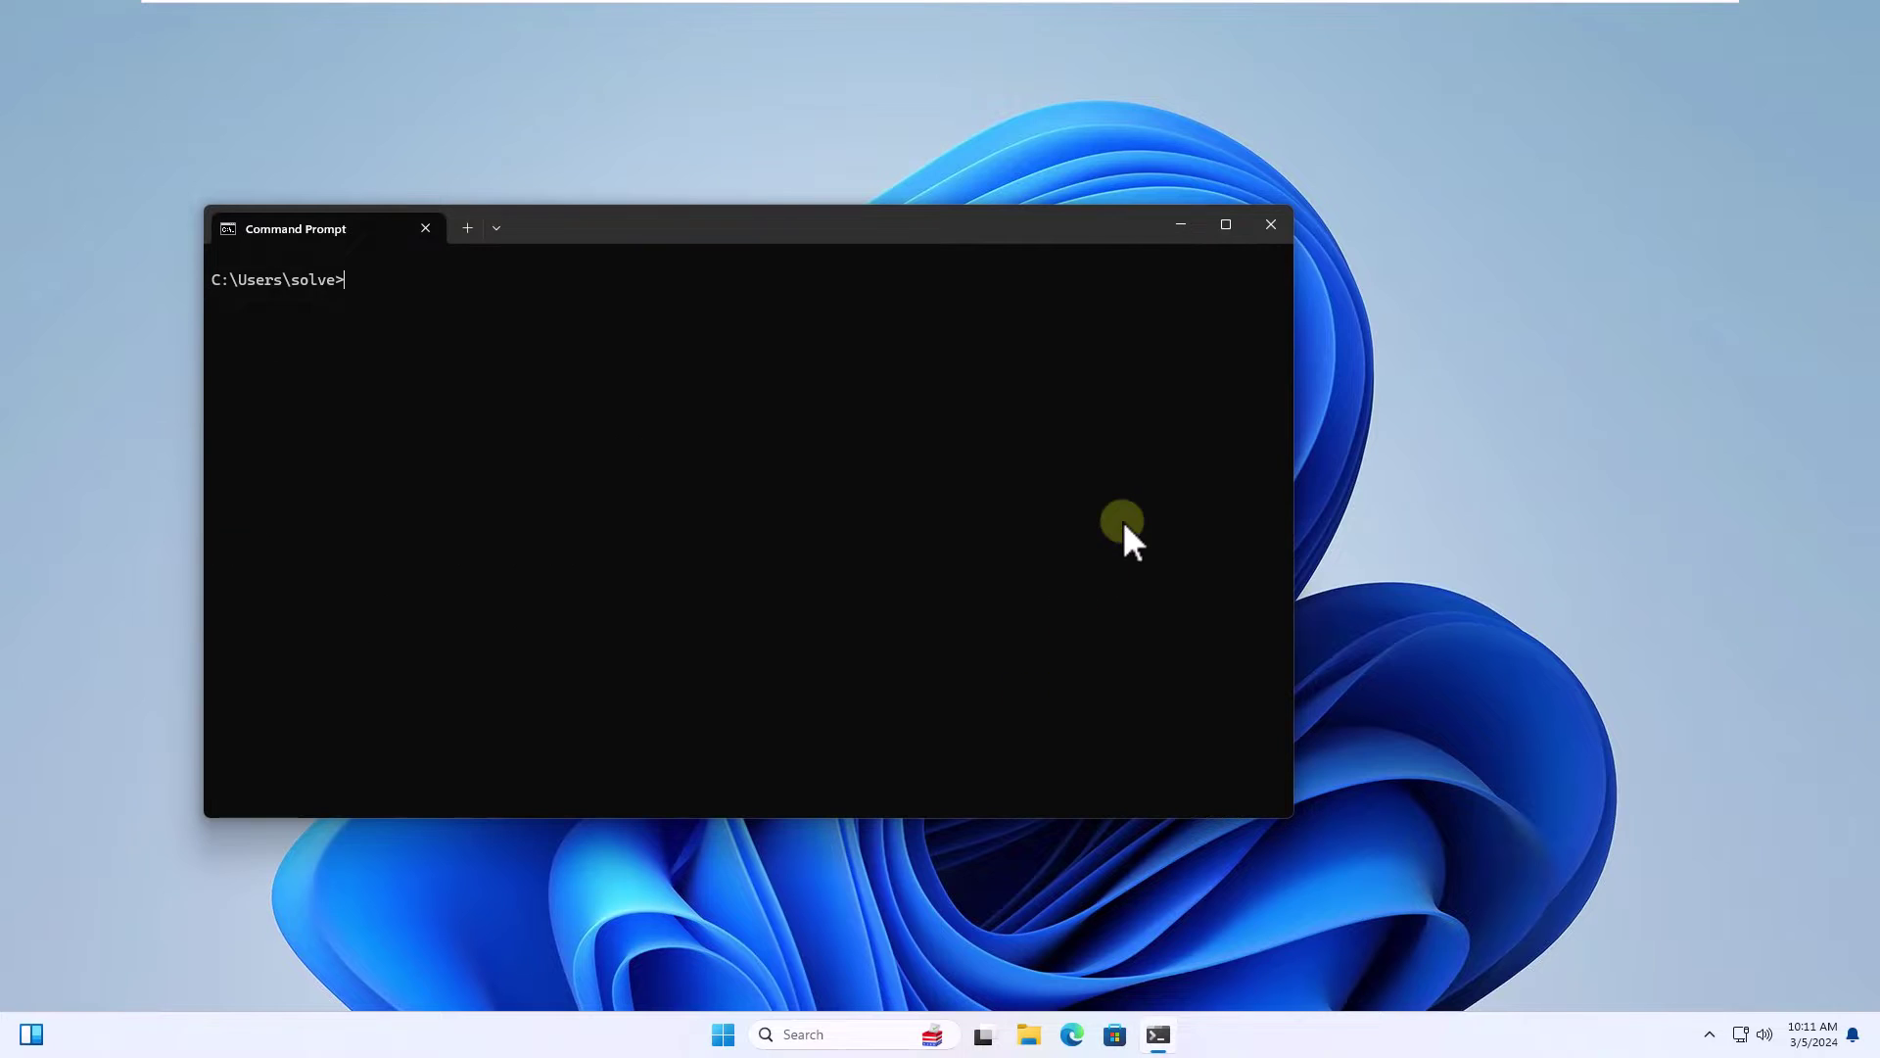
{"action": "left_click", "coordinate": [1271, 224]}
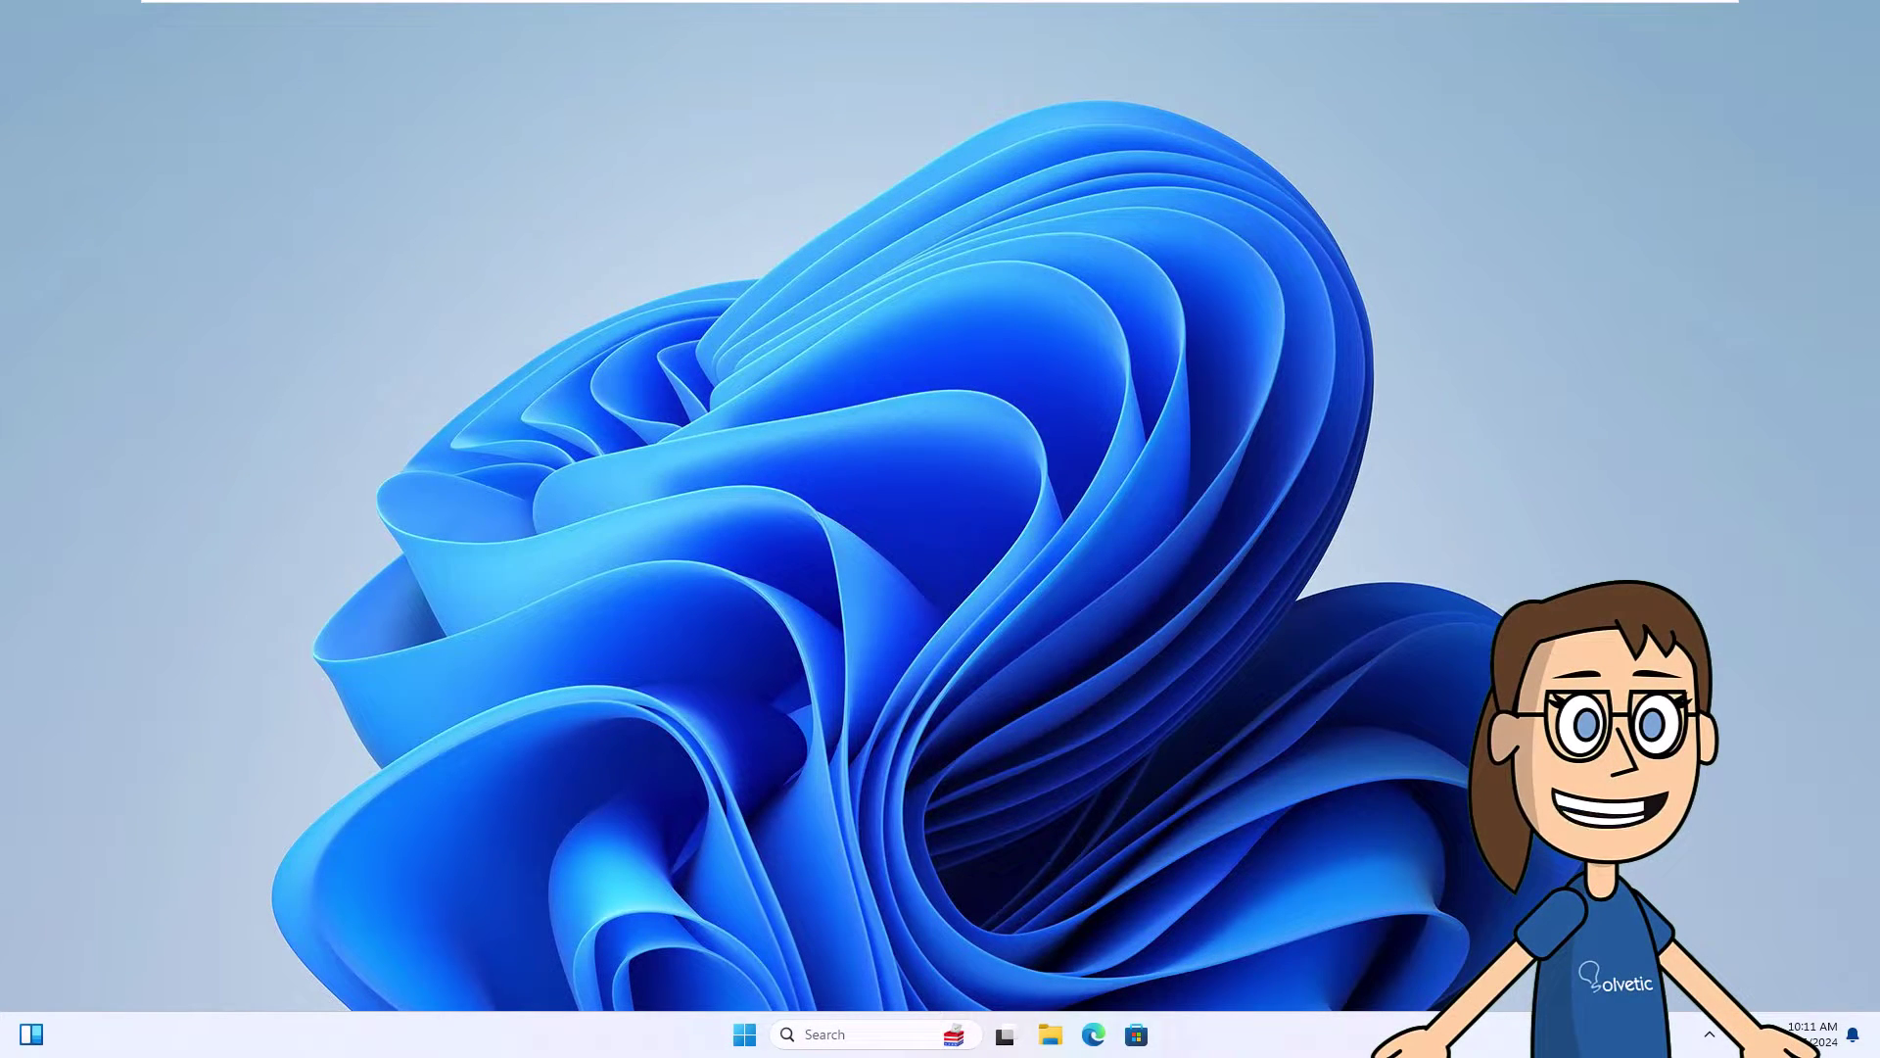
Set the Remote Desktop Connection computer address to 192.168.10.26 and connect.
{"action": "left_click", "coordinate": [805, 1038]}
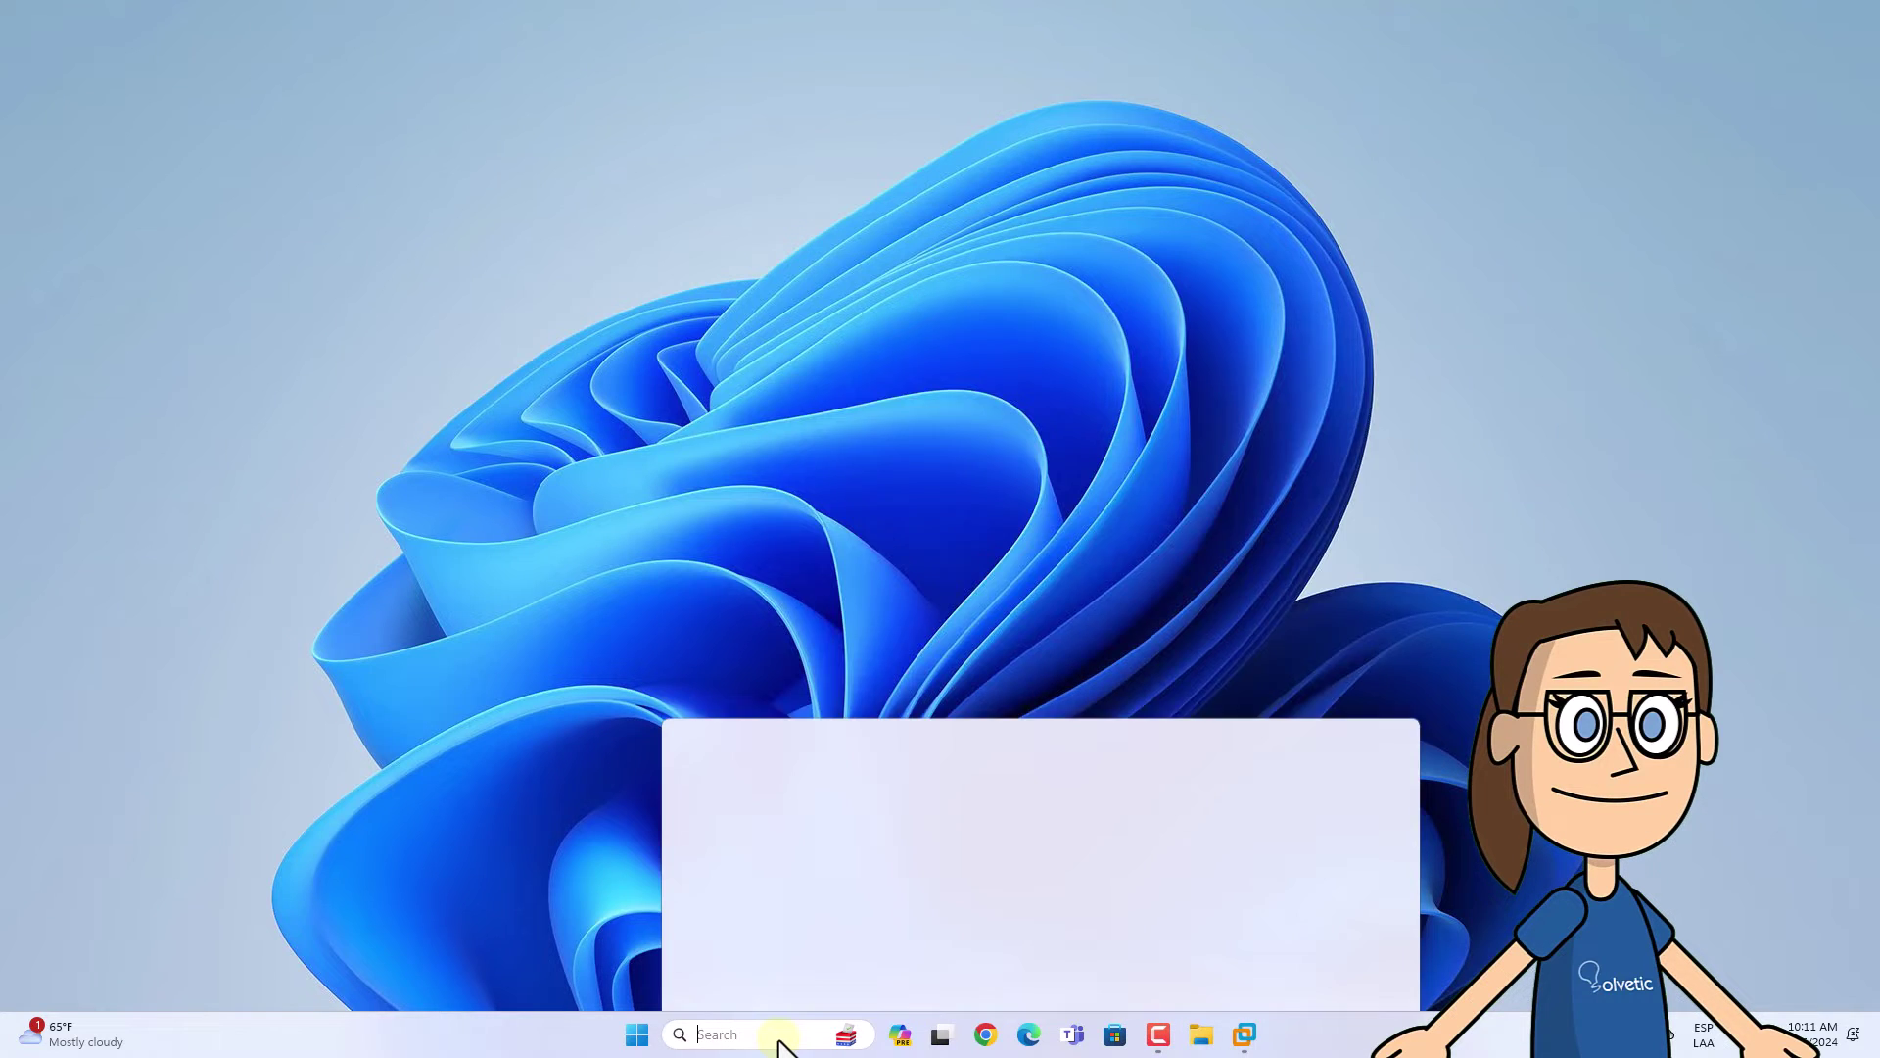
{"action": "type", "text": "remote"}
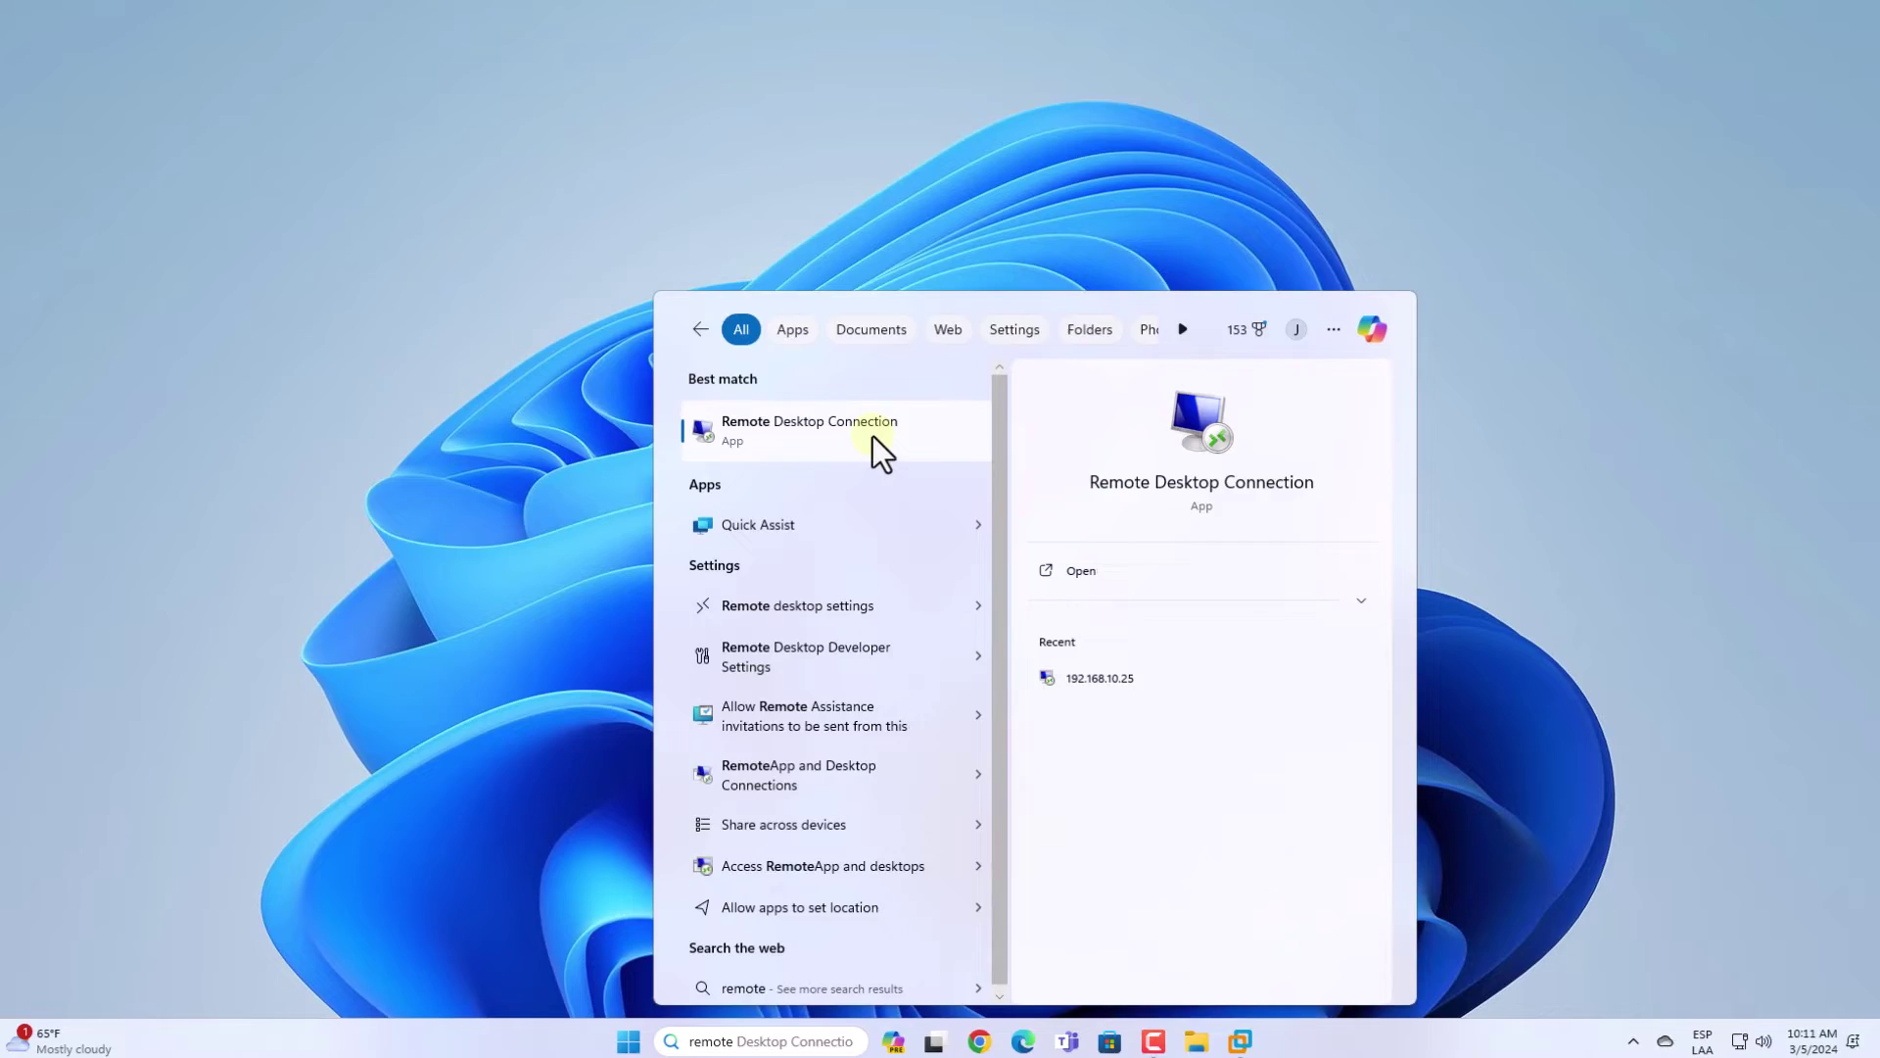
{"action": "left_click", "coordinate": [880, 433]}
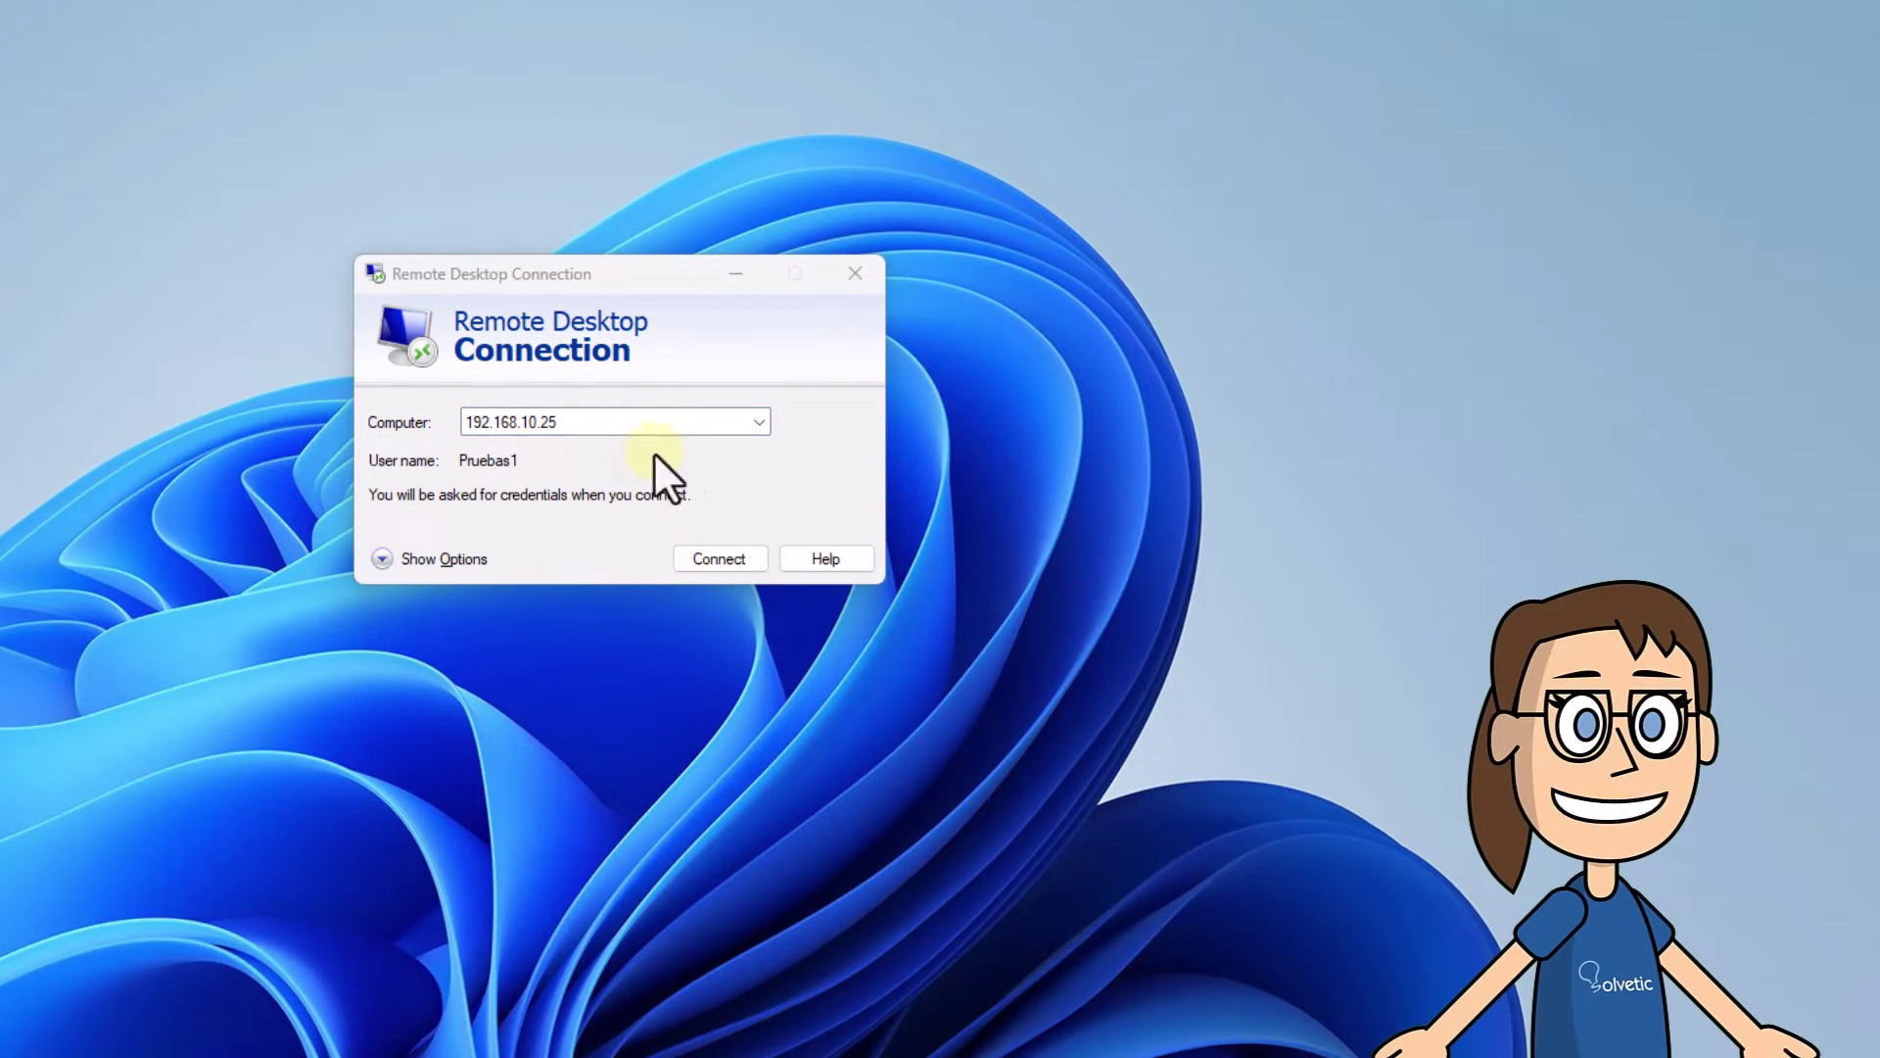
{"action": "left_click", "coordinate": [530, 425]}
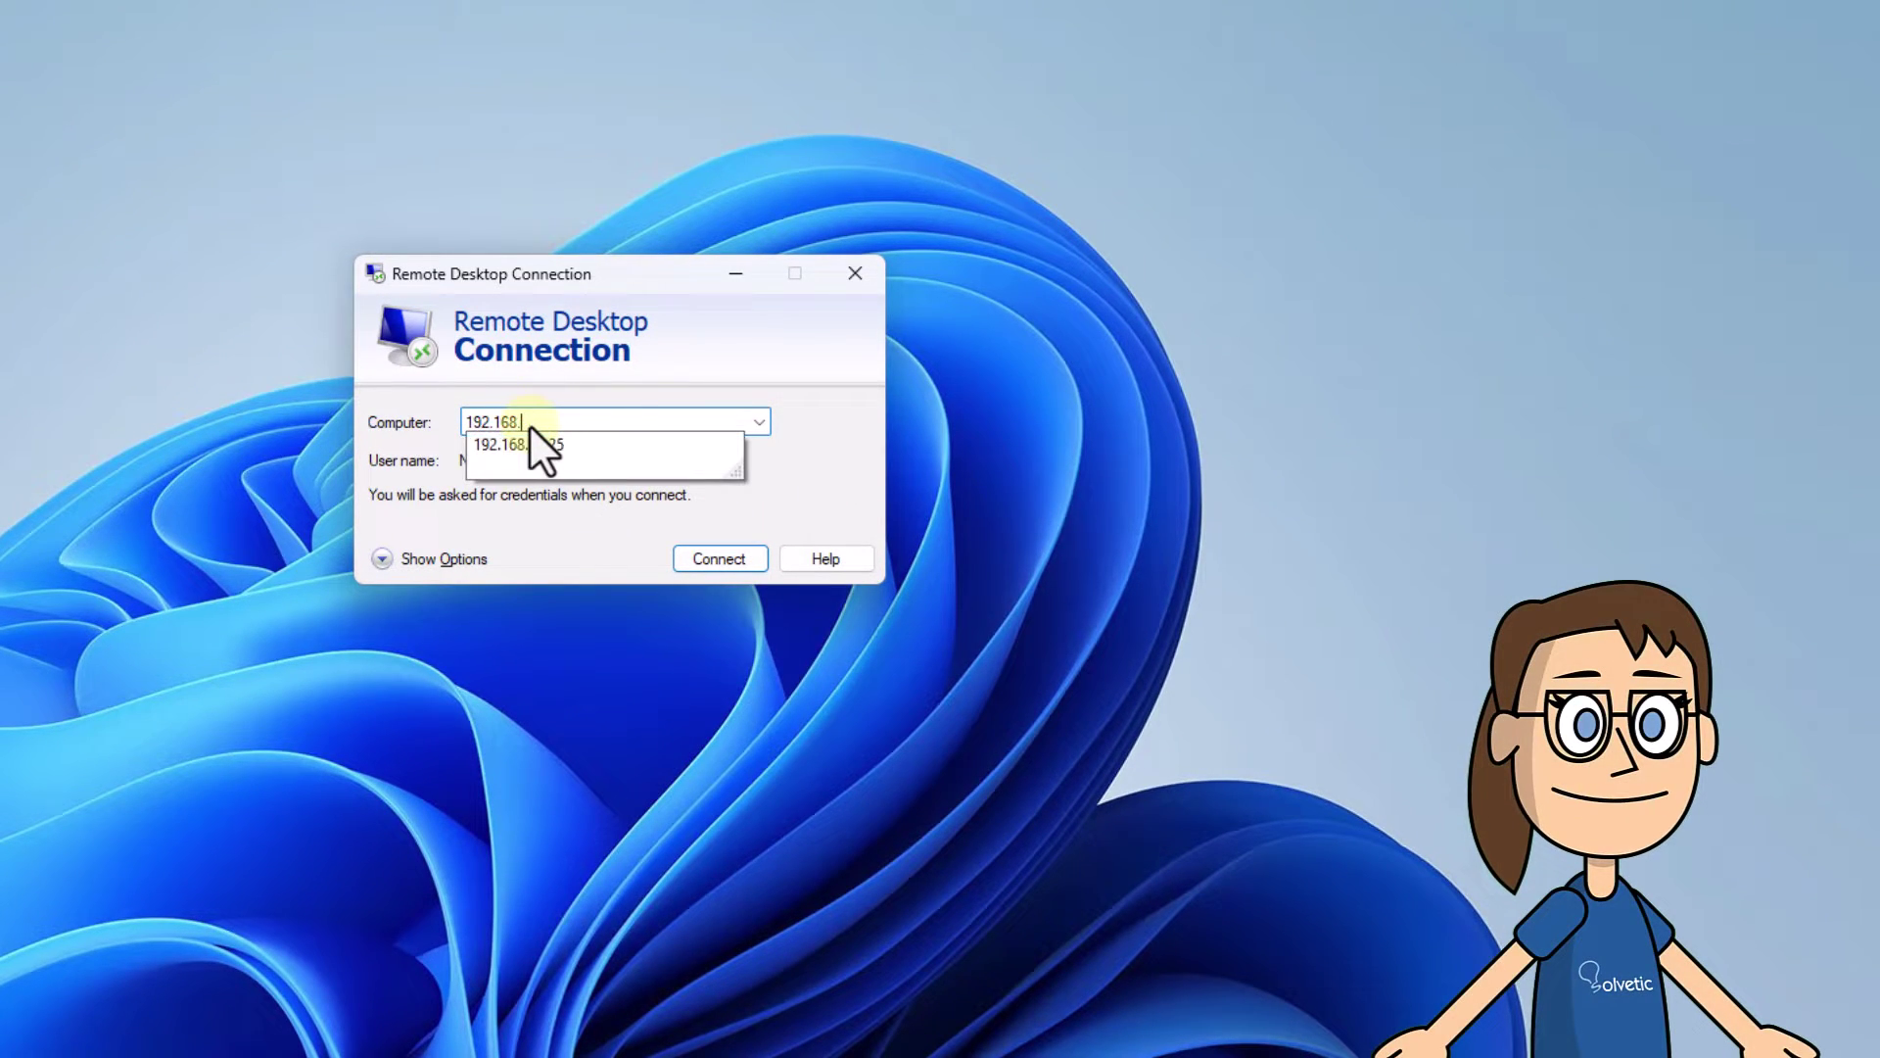
{"action": "key", "text": "BackSpace"}
{"action": "key", "text": "BackSpace"}
{"action": "key", "text": "BackSpace"}
{"action": "type", "text": "192.1"}
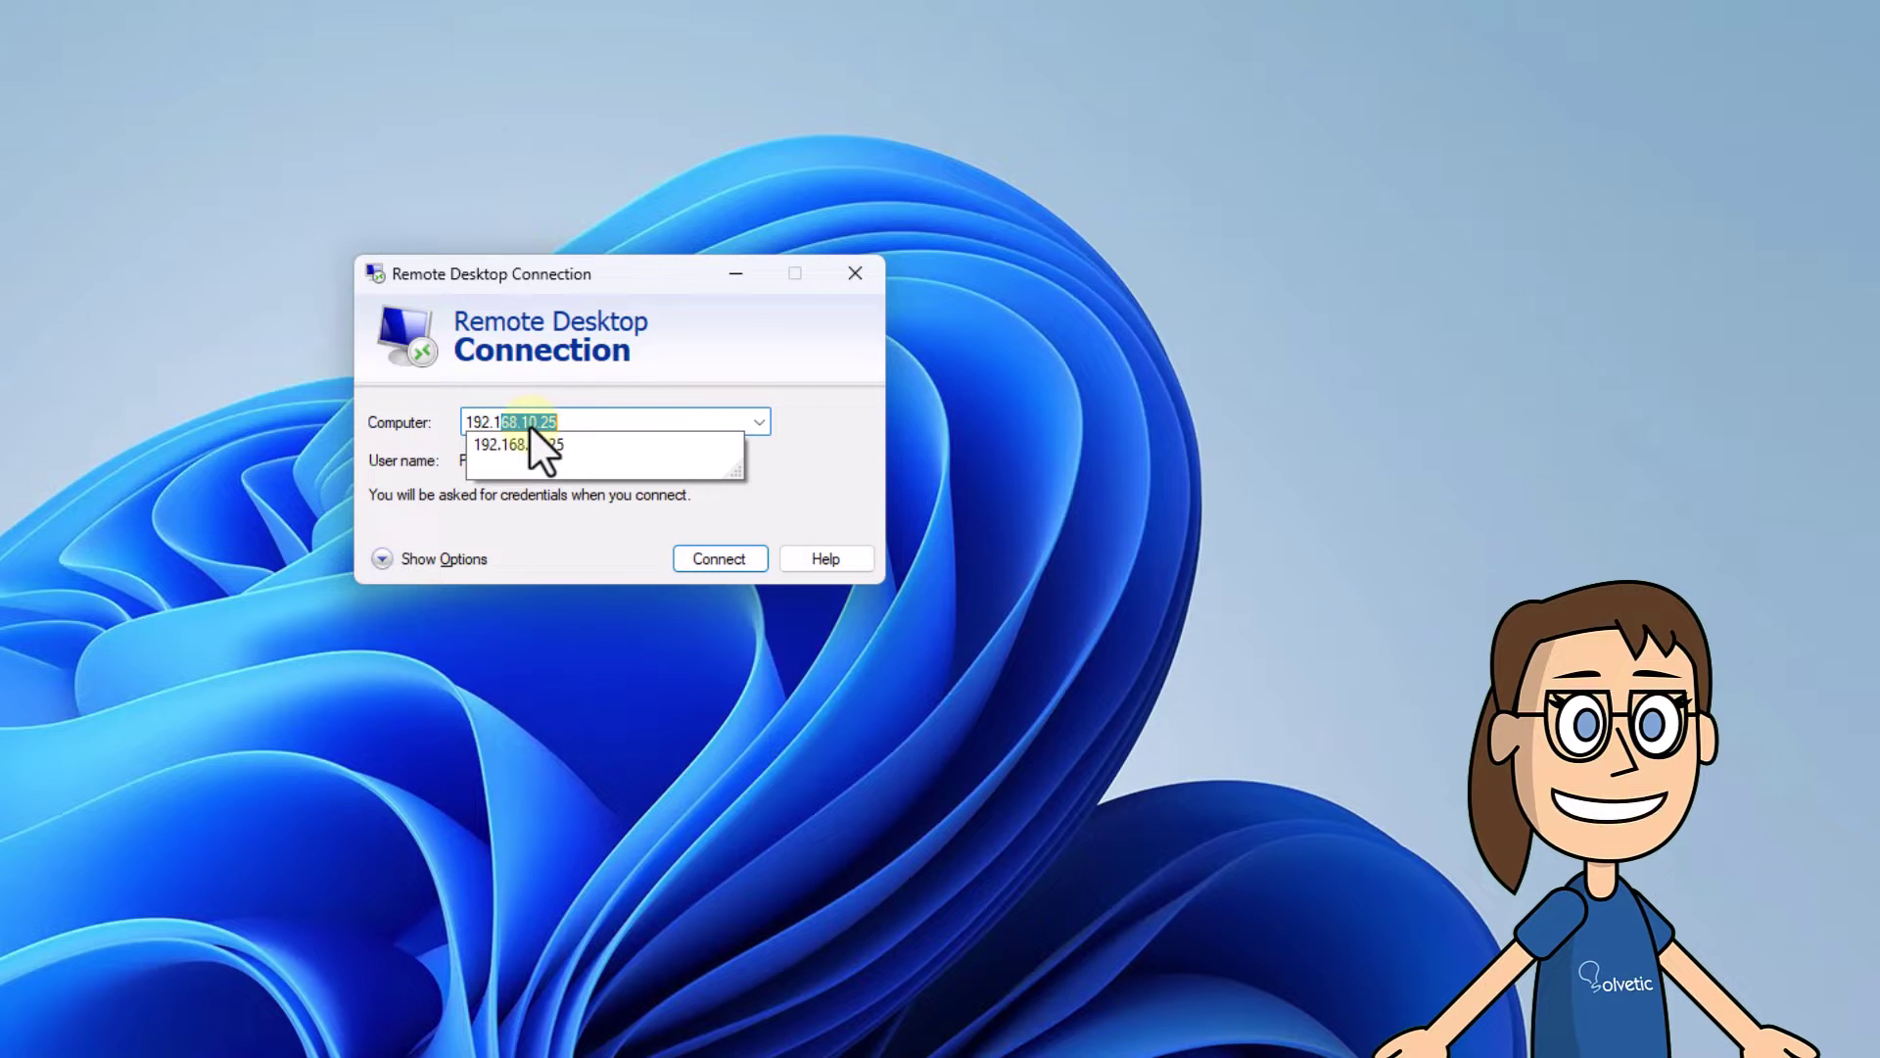
{"action": "type", "text": "68.10.26"}
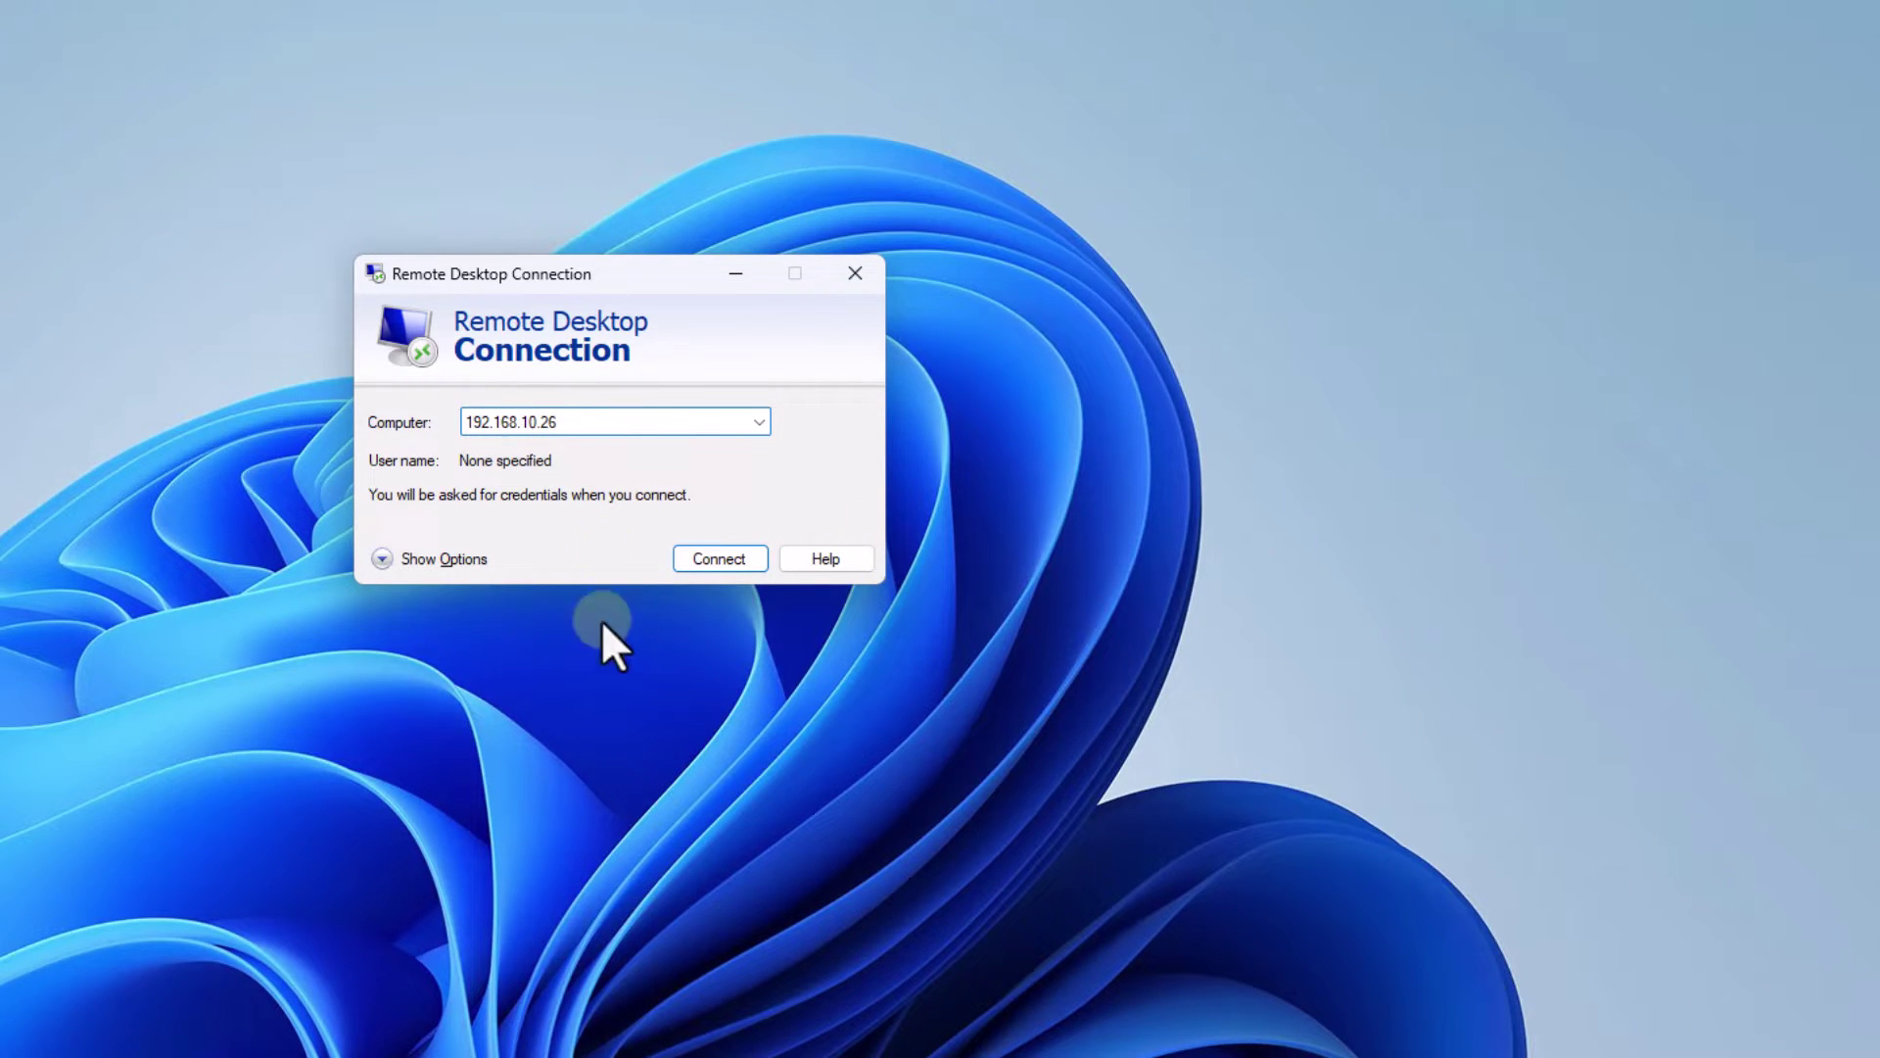
{"action": "left_click", "coordinate": [709, 555]}
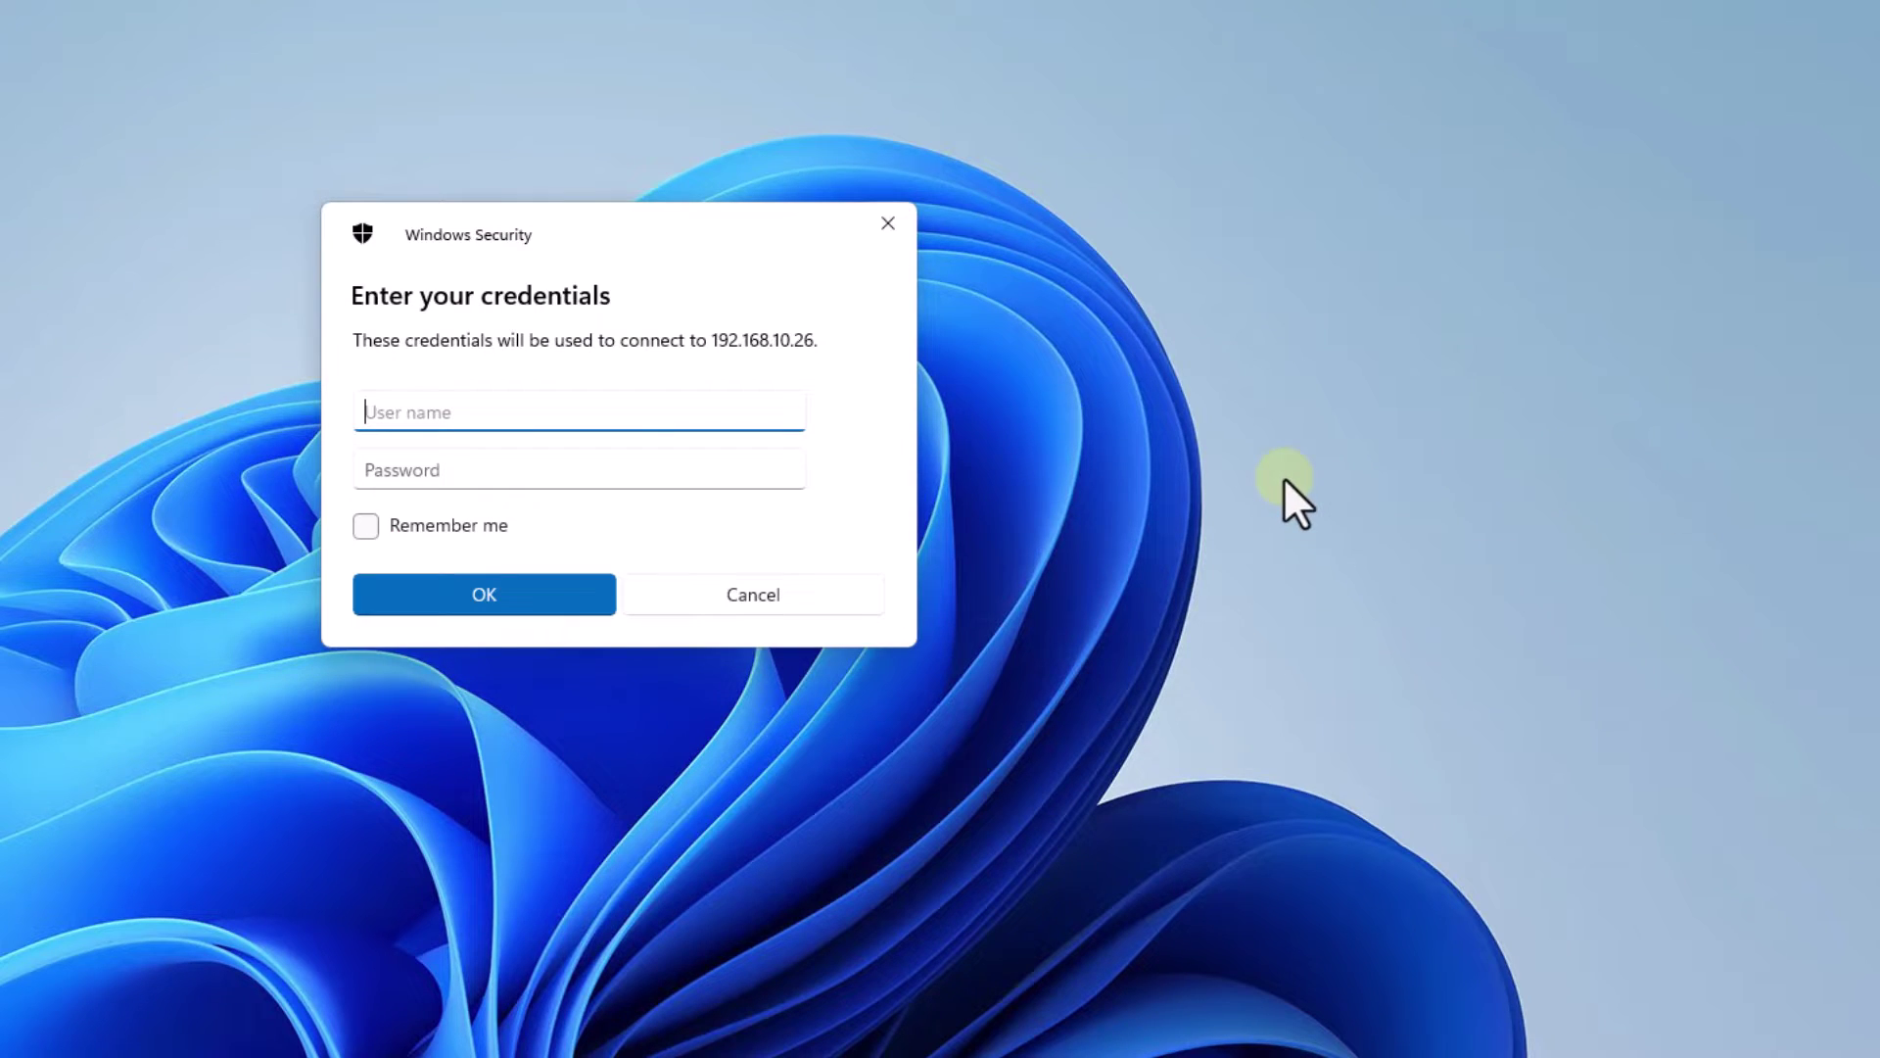
{"action": "type", "text": "Tes"}
{"action": "type", "text": "t1"}
Enter and submit the Test1 user name and password.
{"action": "key", "text": "Tab"}
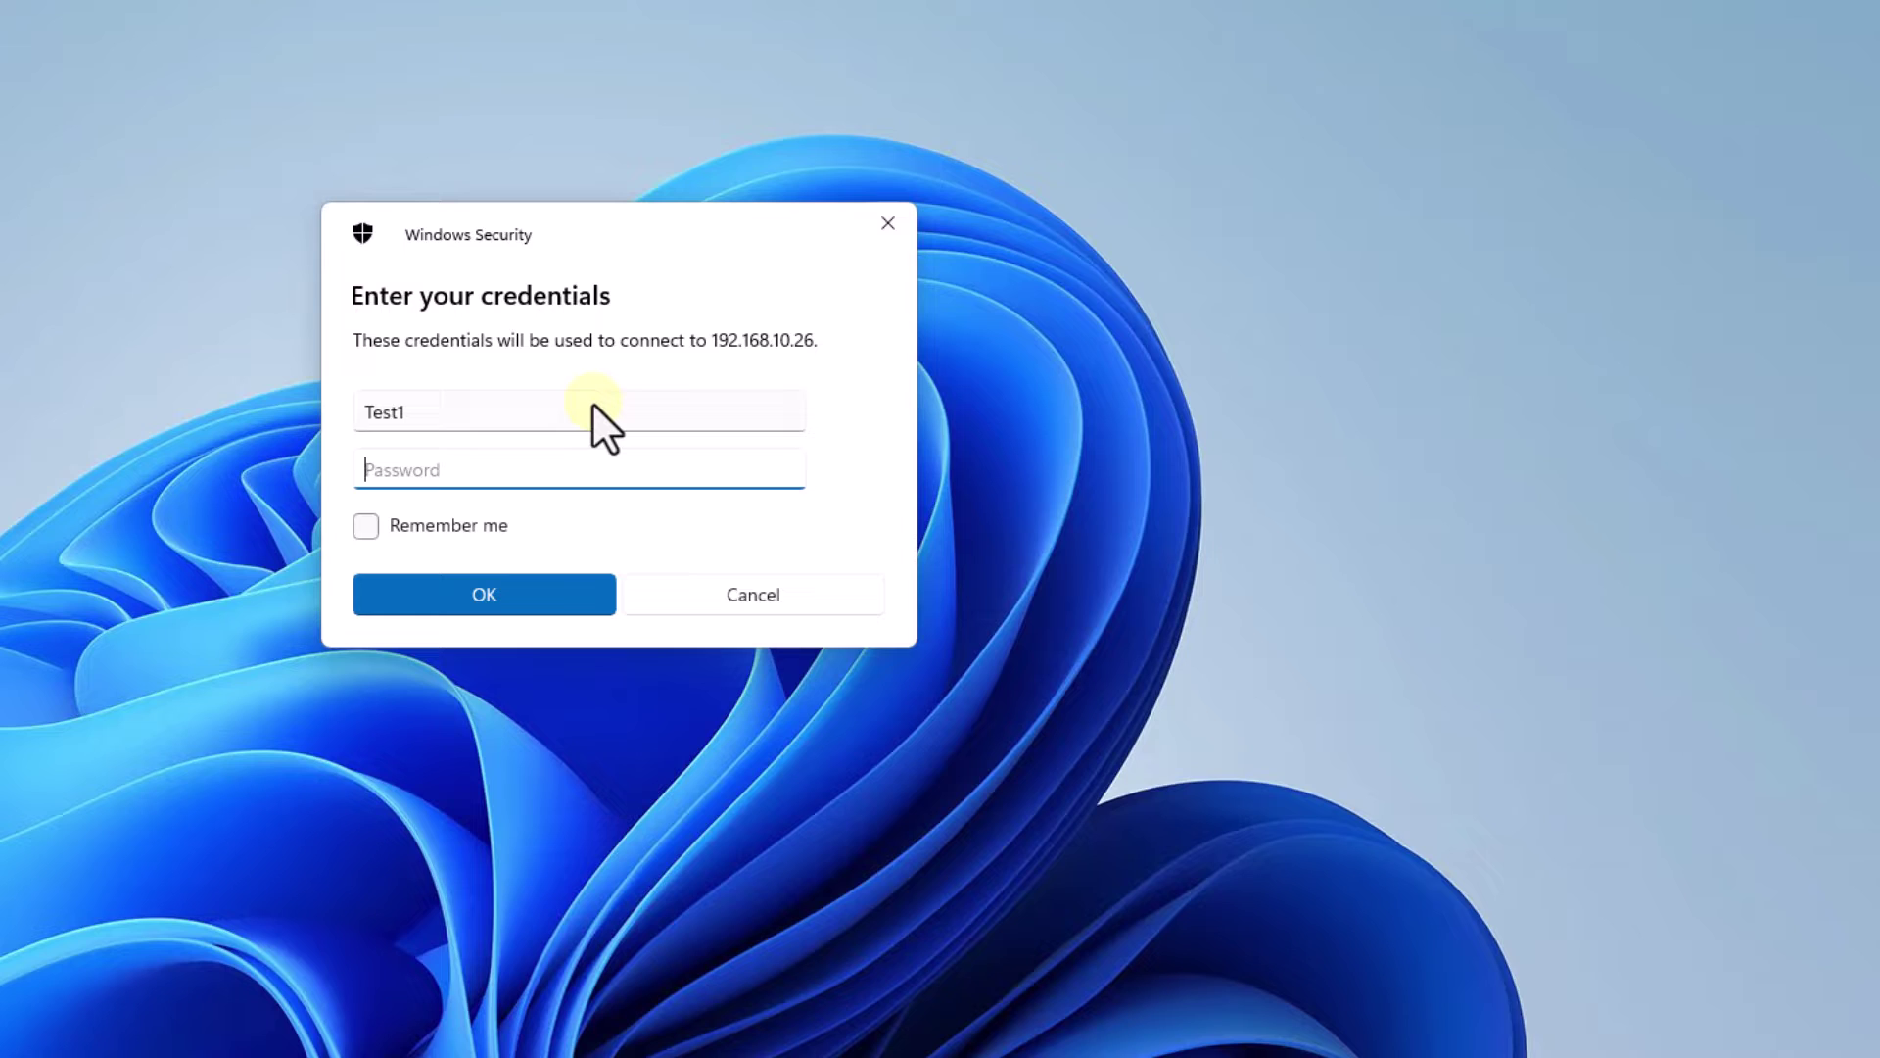
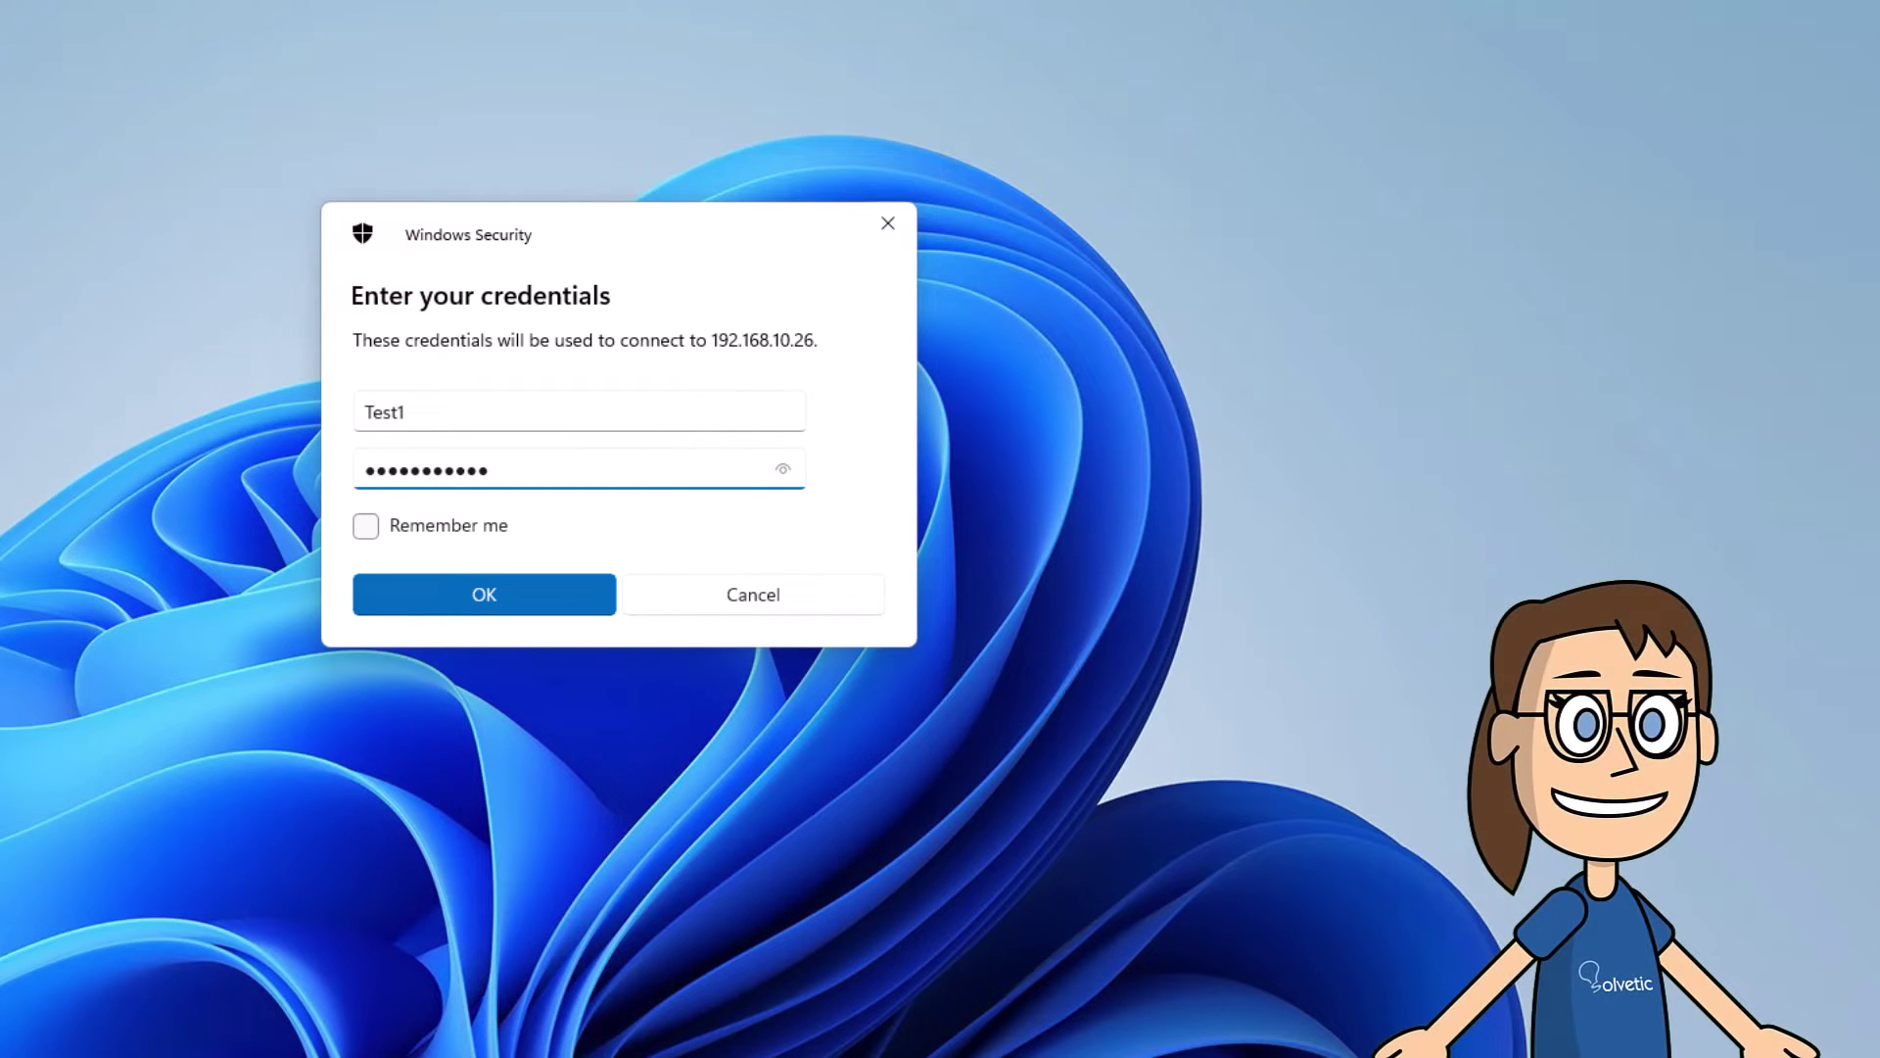
{"action": "key", "text": "Return"}
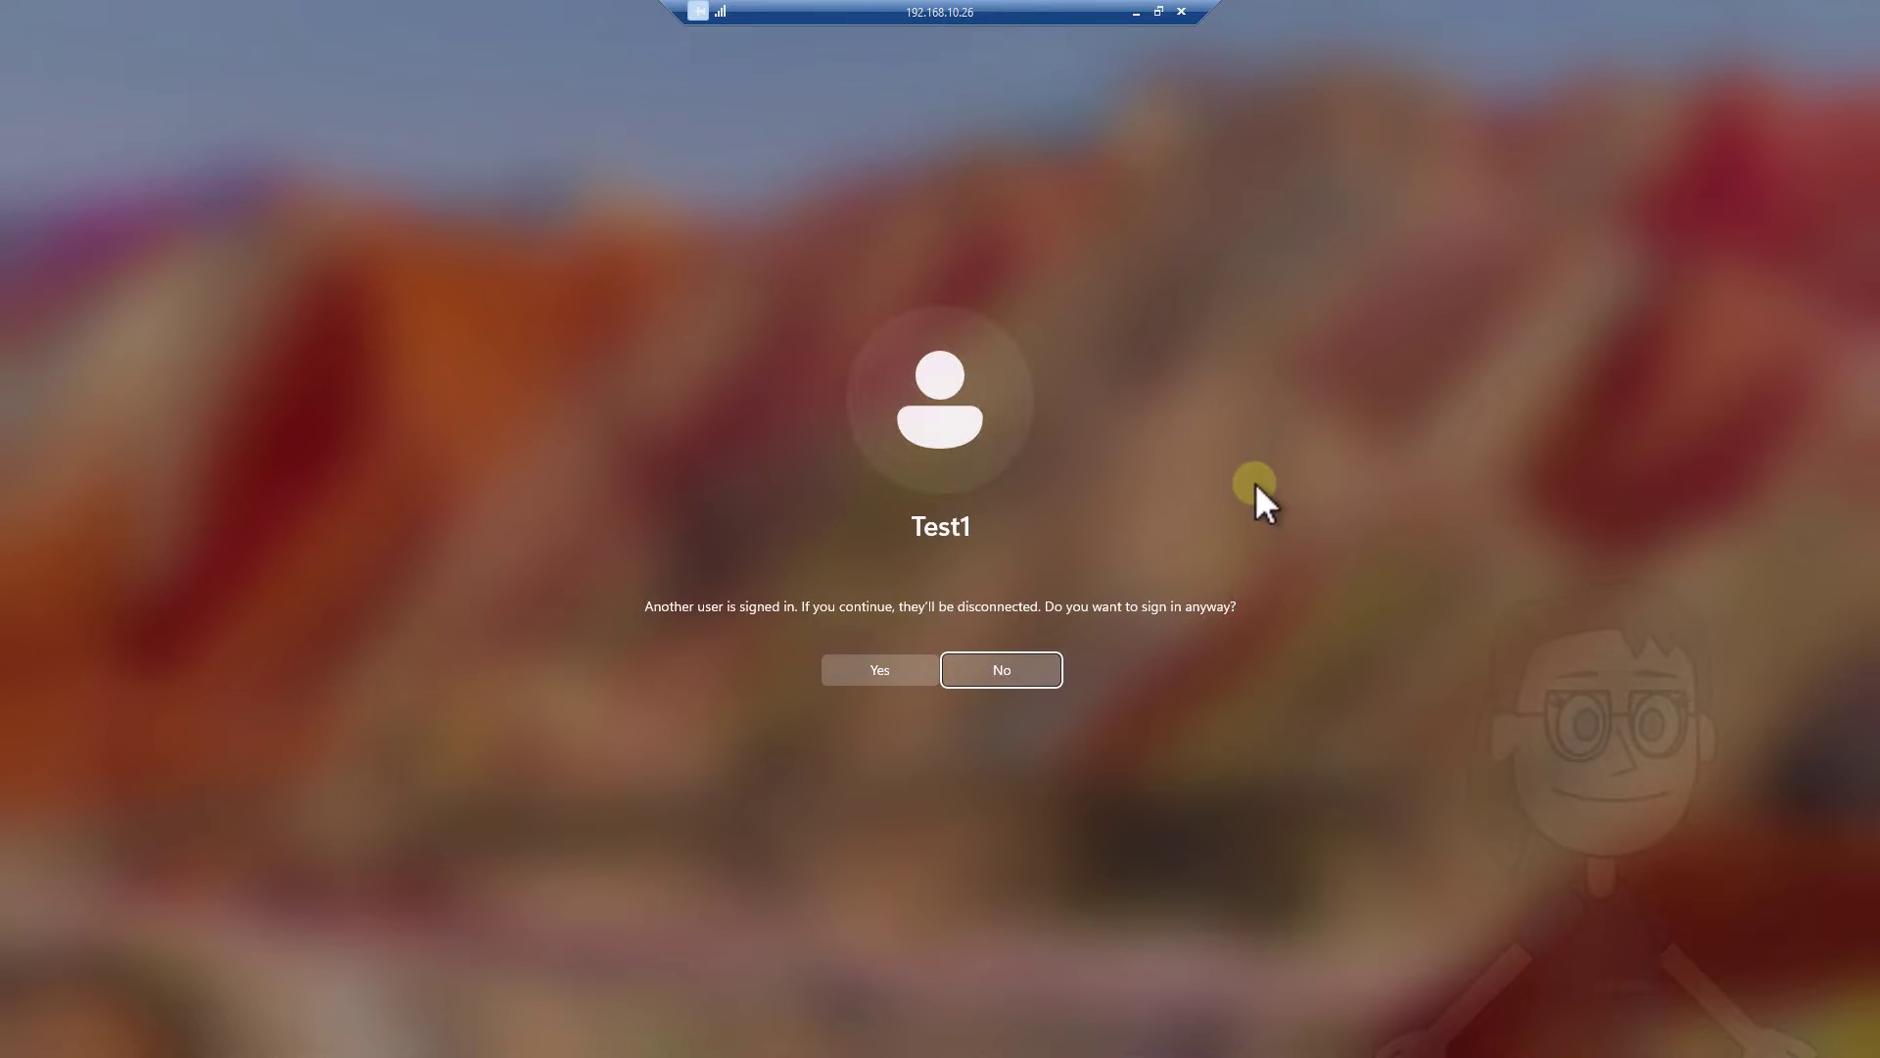
Sign in anyway and approve disconnecting the other user's remote session.
{"action": "left_click", "coordinate": [874, 667]}
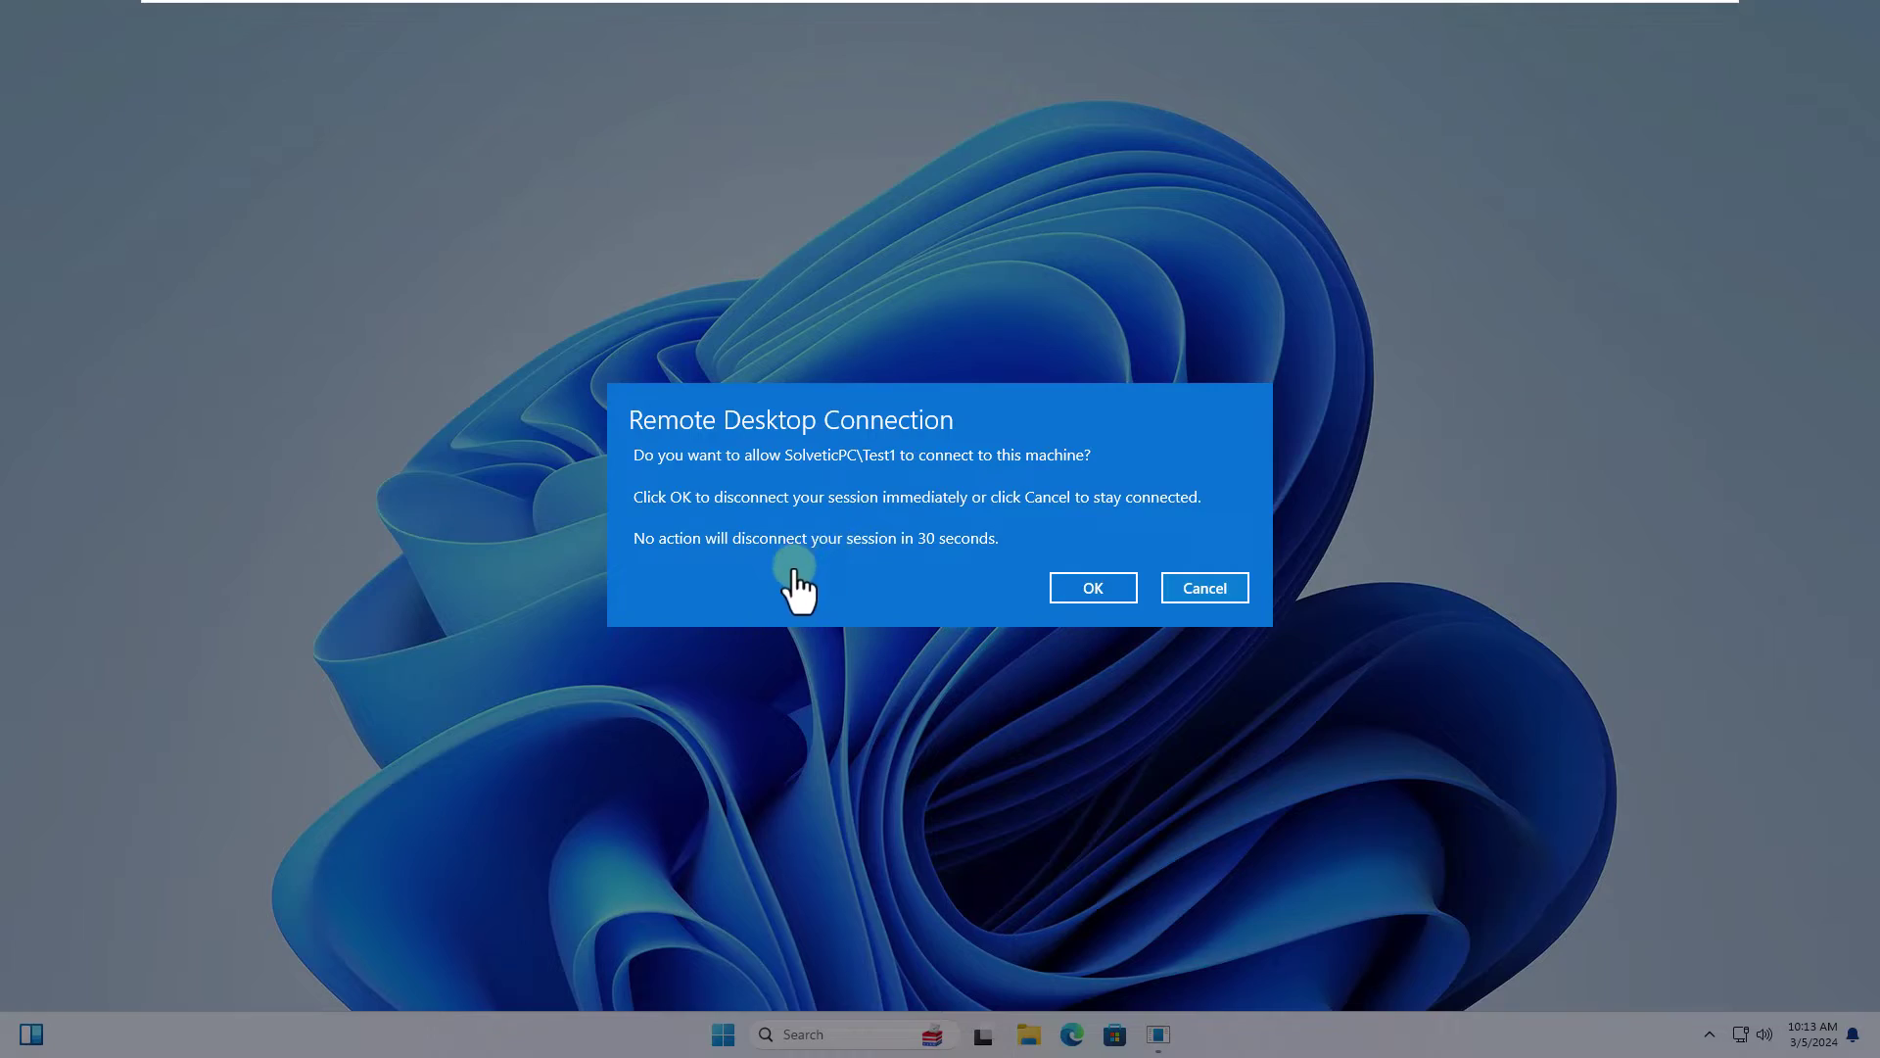
{"action": "left_click", "coordinate": [1074, 585]}
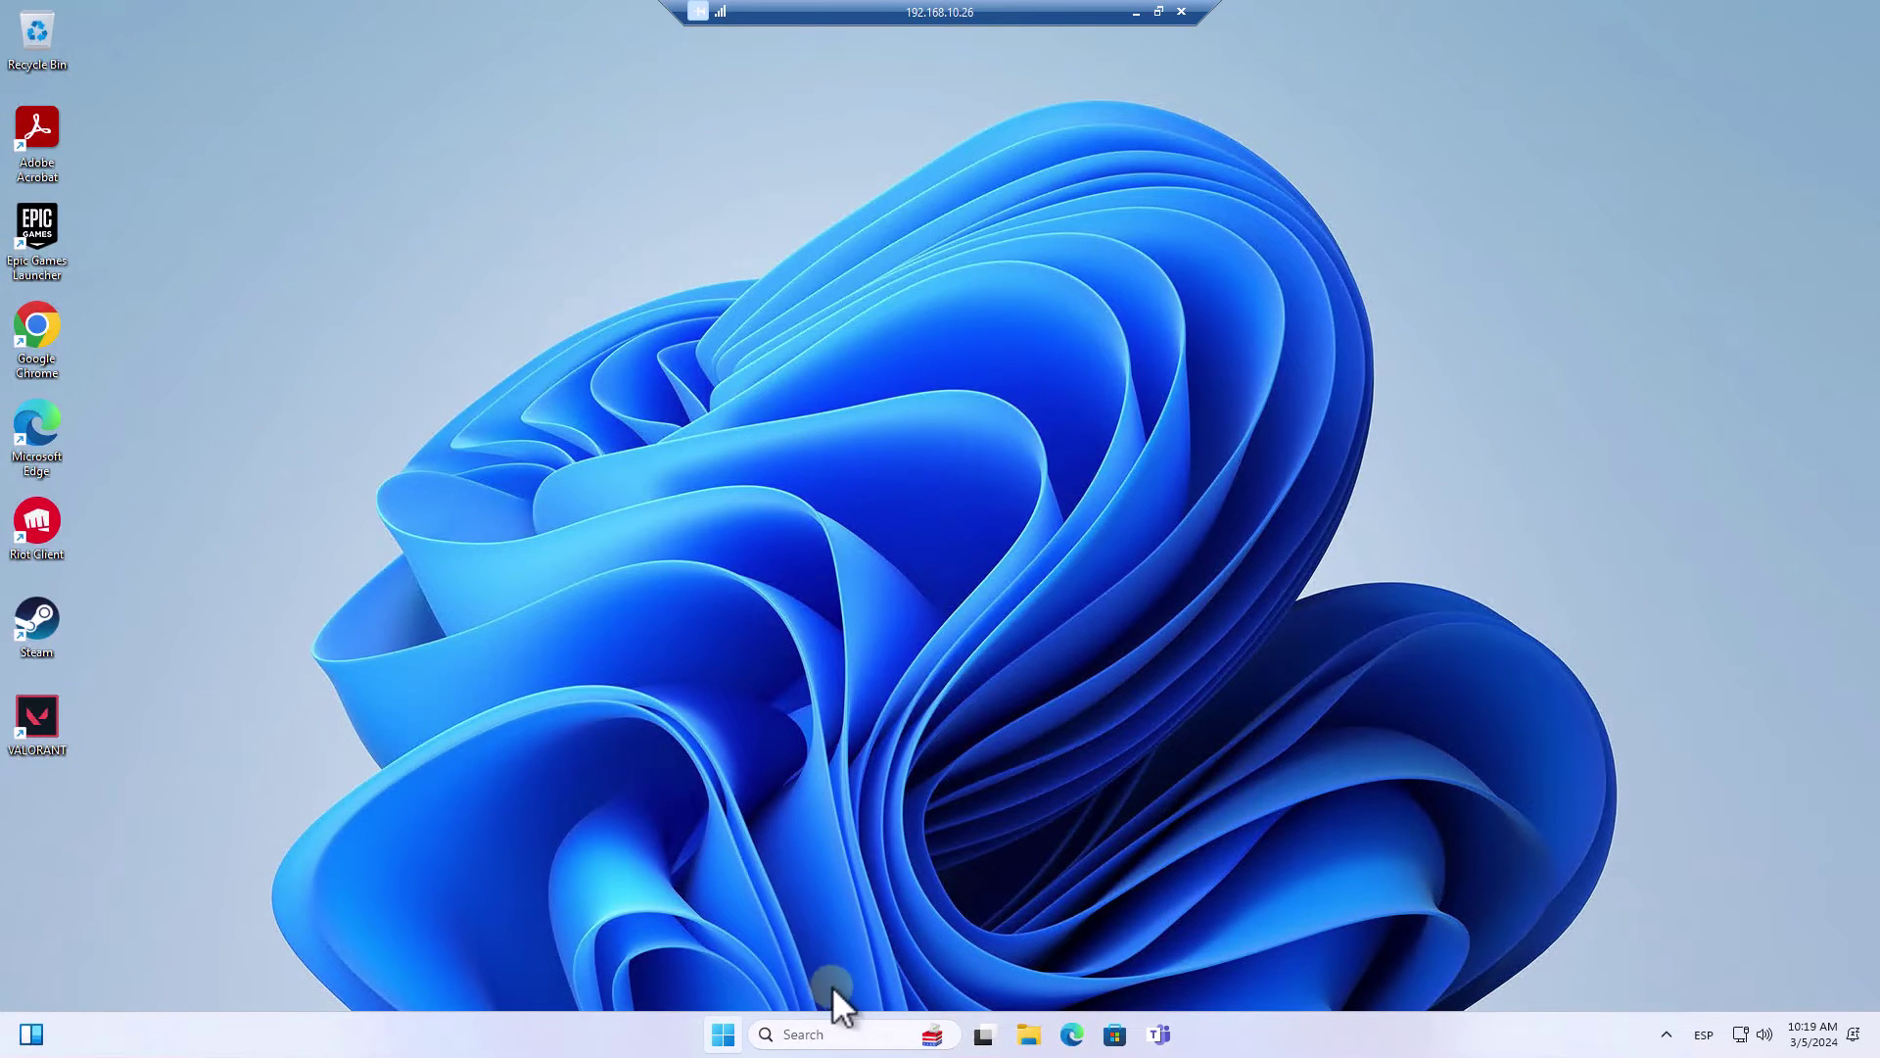
Open and close the remote Start menu, then disconnect the 192.168.10.26 session.
{"action": "left_click", "coordinate": [724, 1034]}
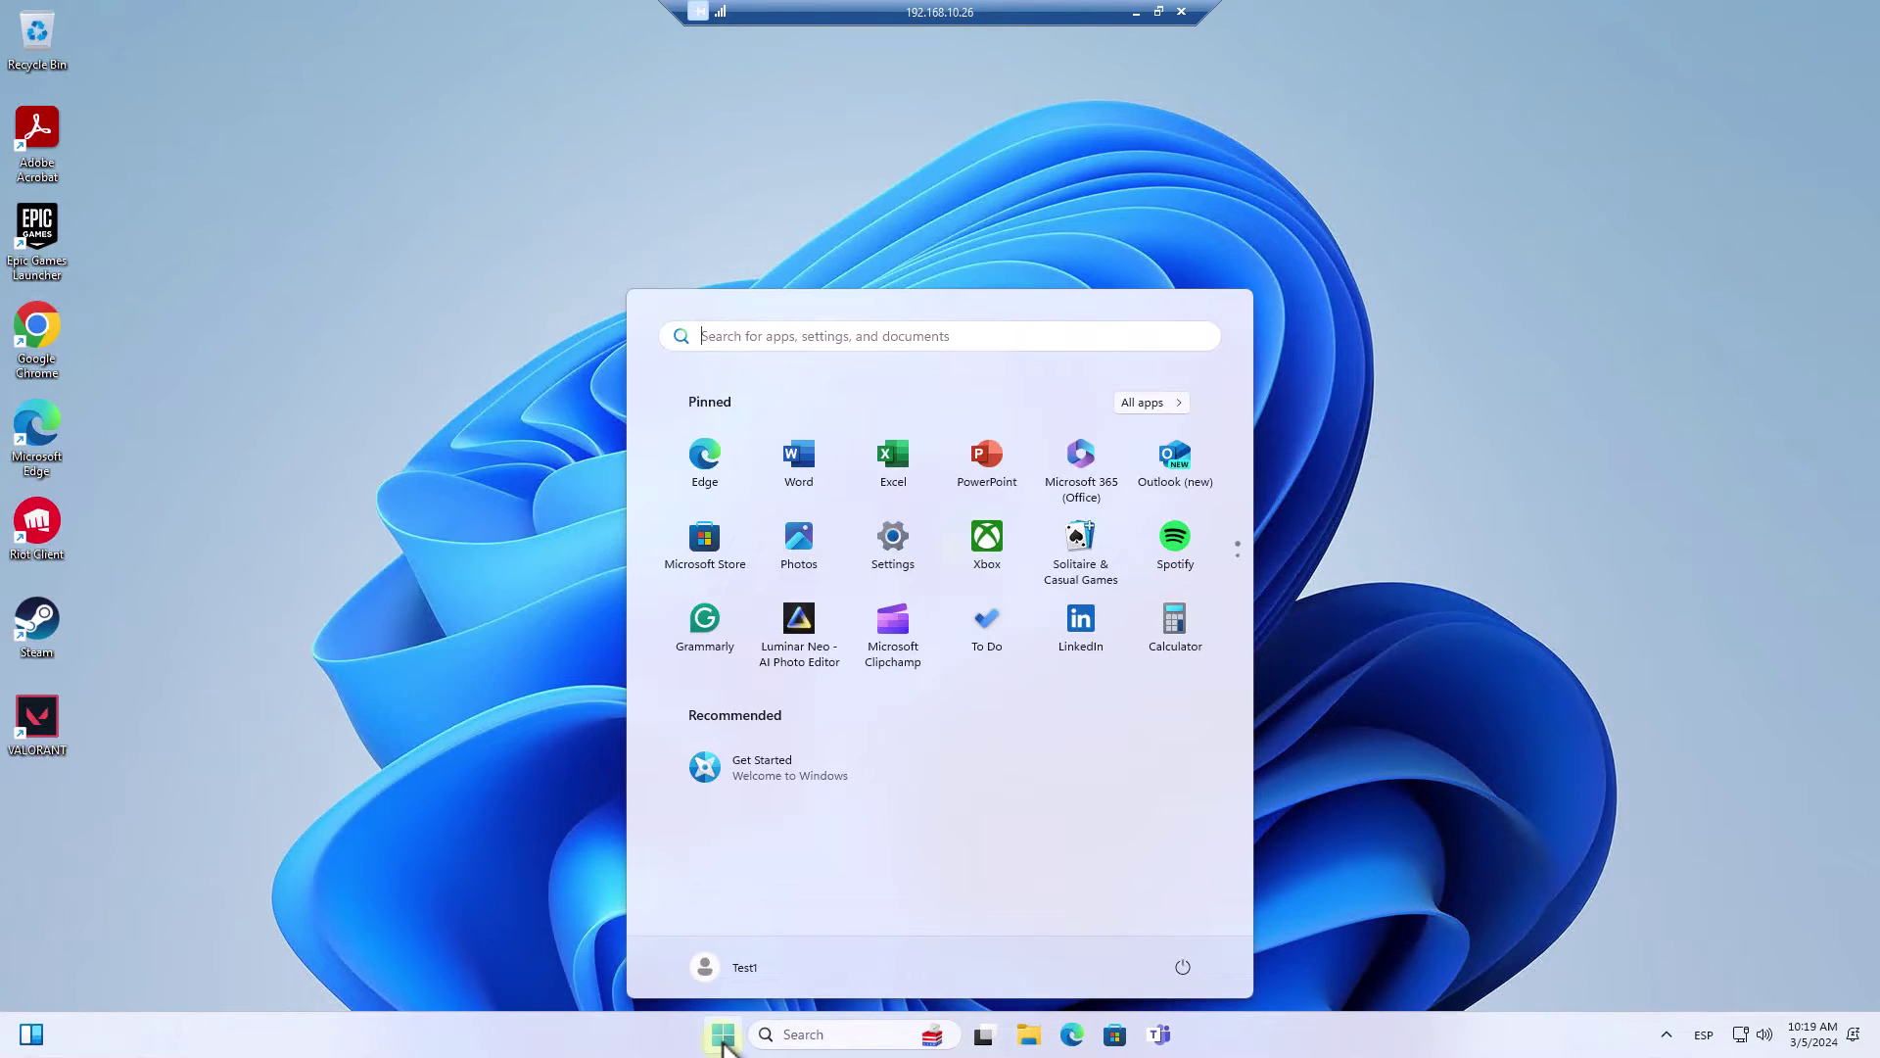
{"action": "left_click", "coordinate": [490, 217]}
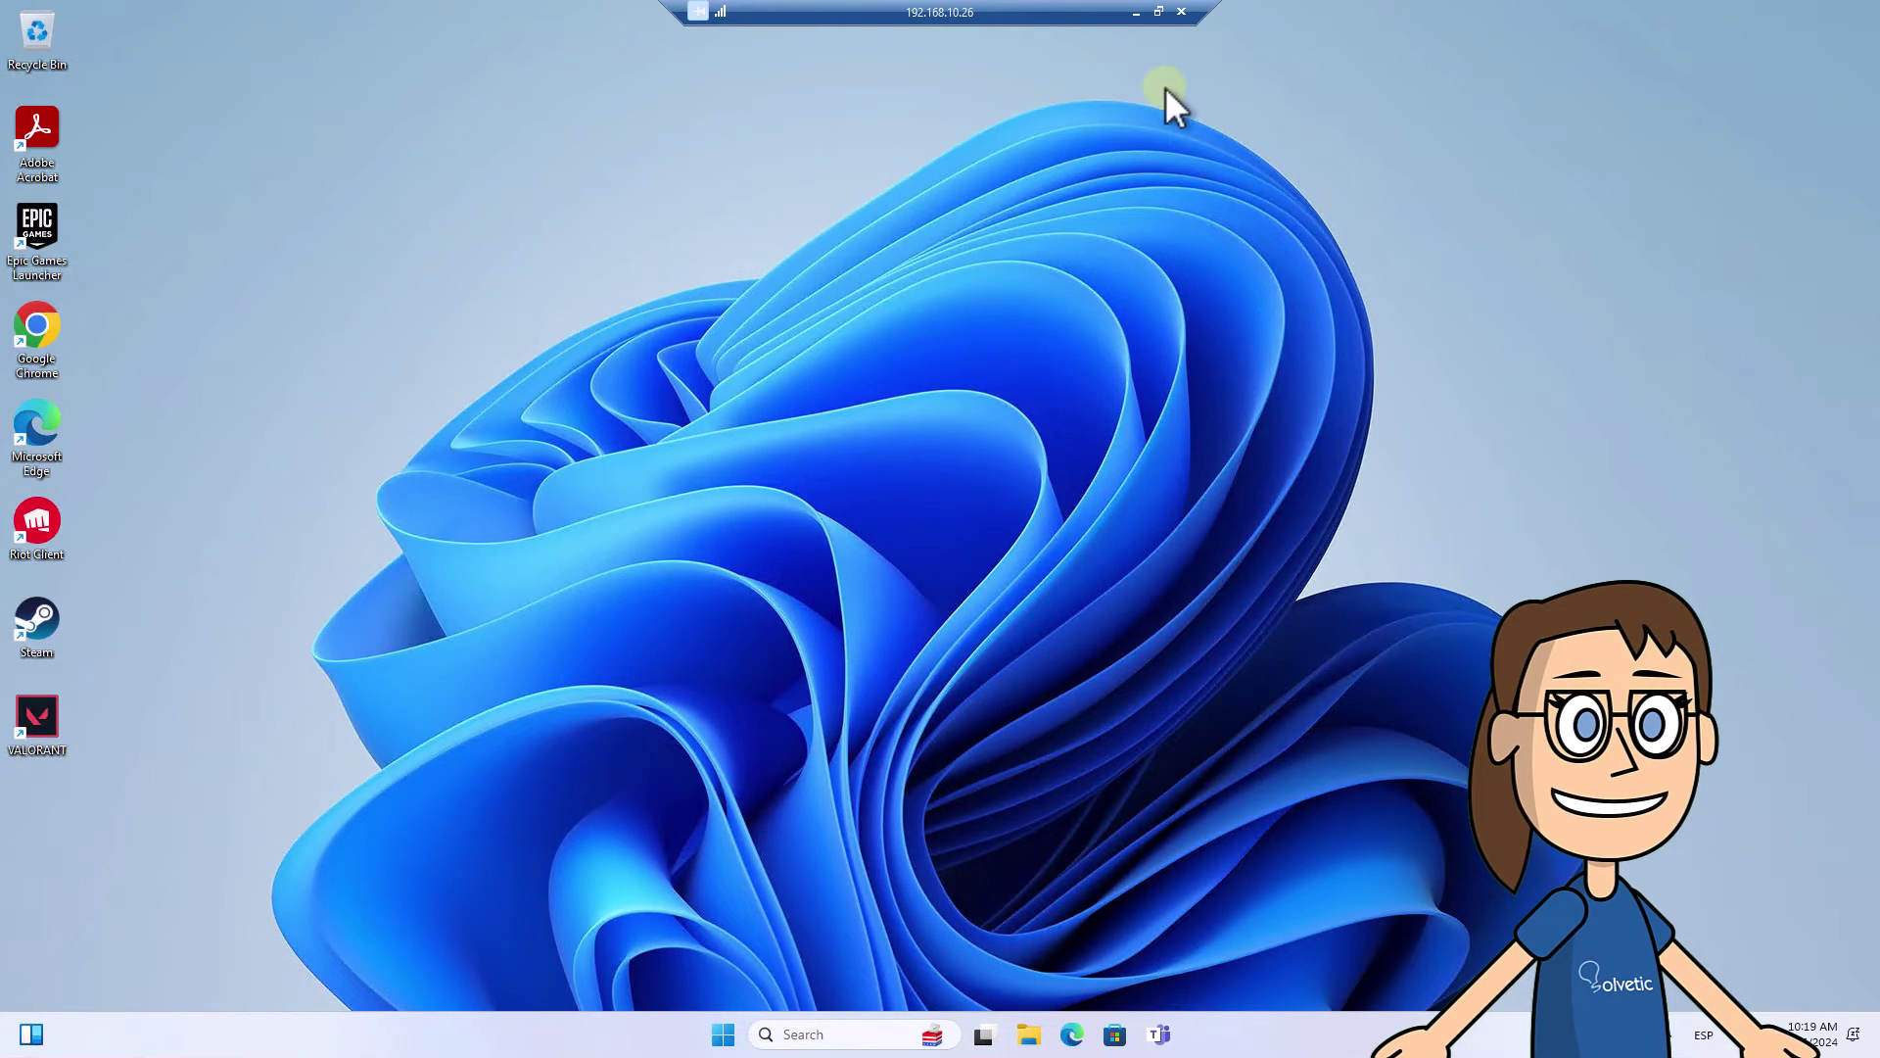
{"action": "left_click", "coordinate": [1181, 12]}
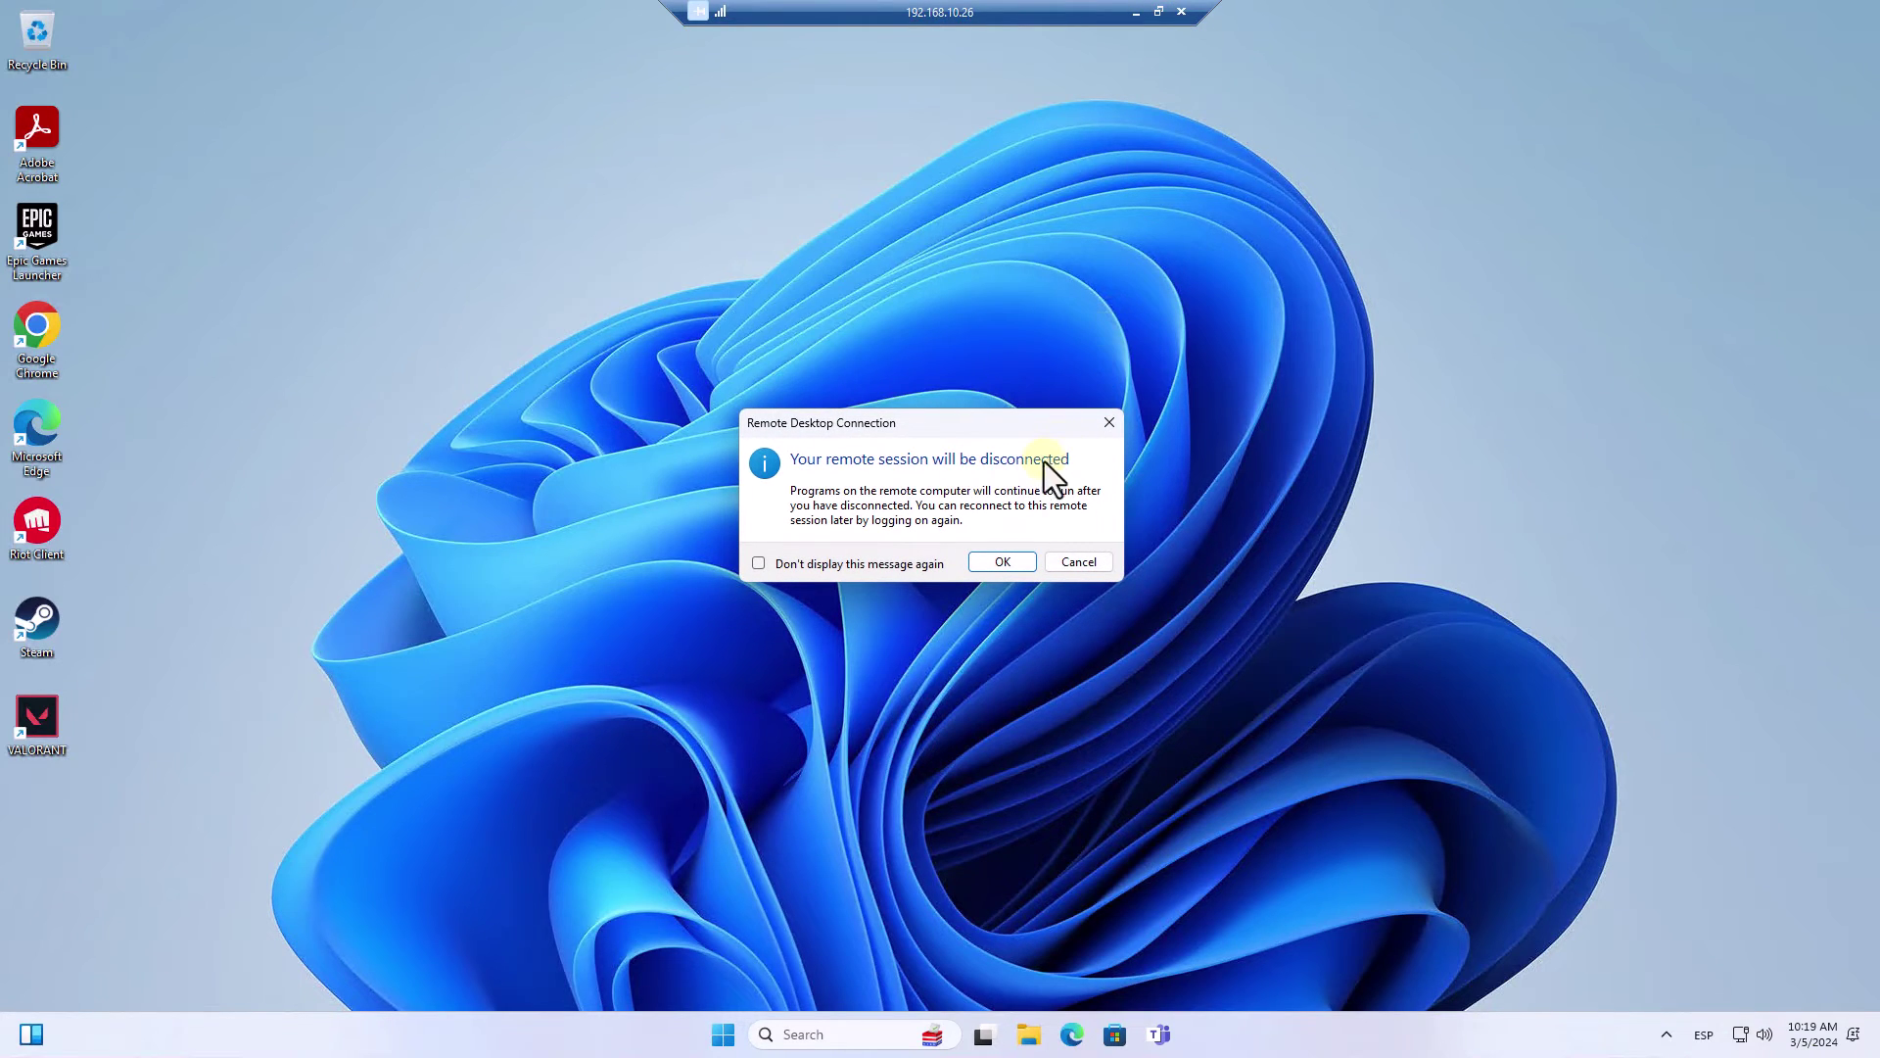
{"action": "left_click", "coordinate": [1002, 561]}
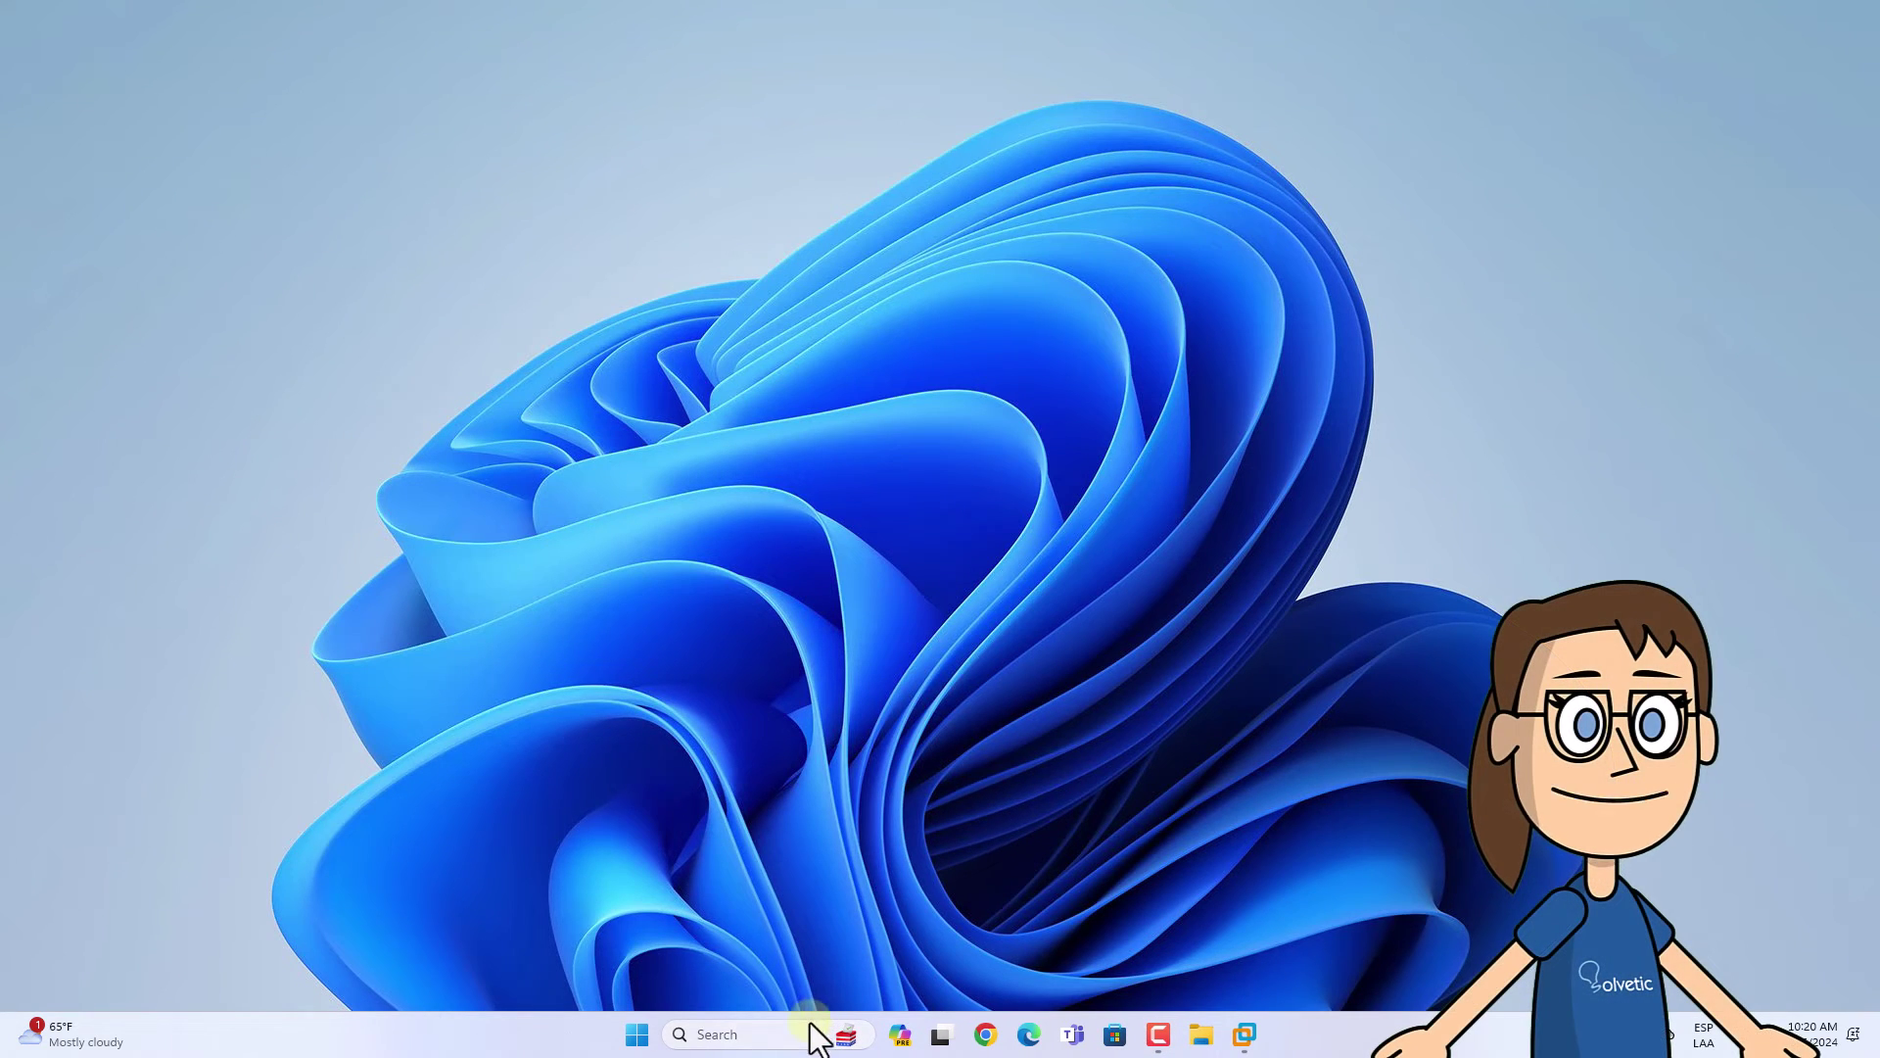
{"action": "left_click", "coordinate": [798, 1037]}
{"action": "type", "text": "re"}
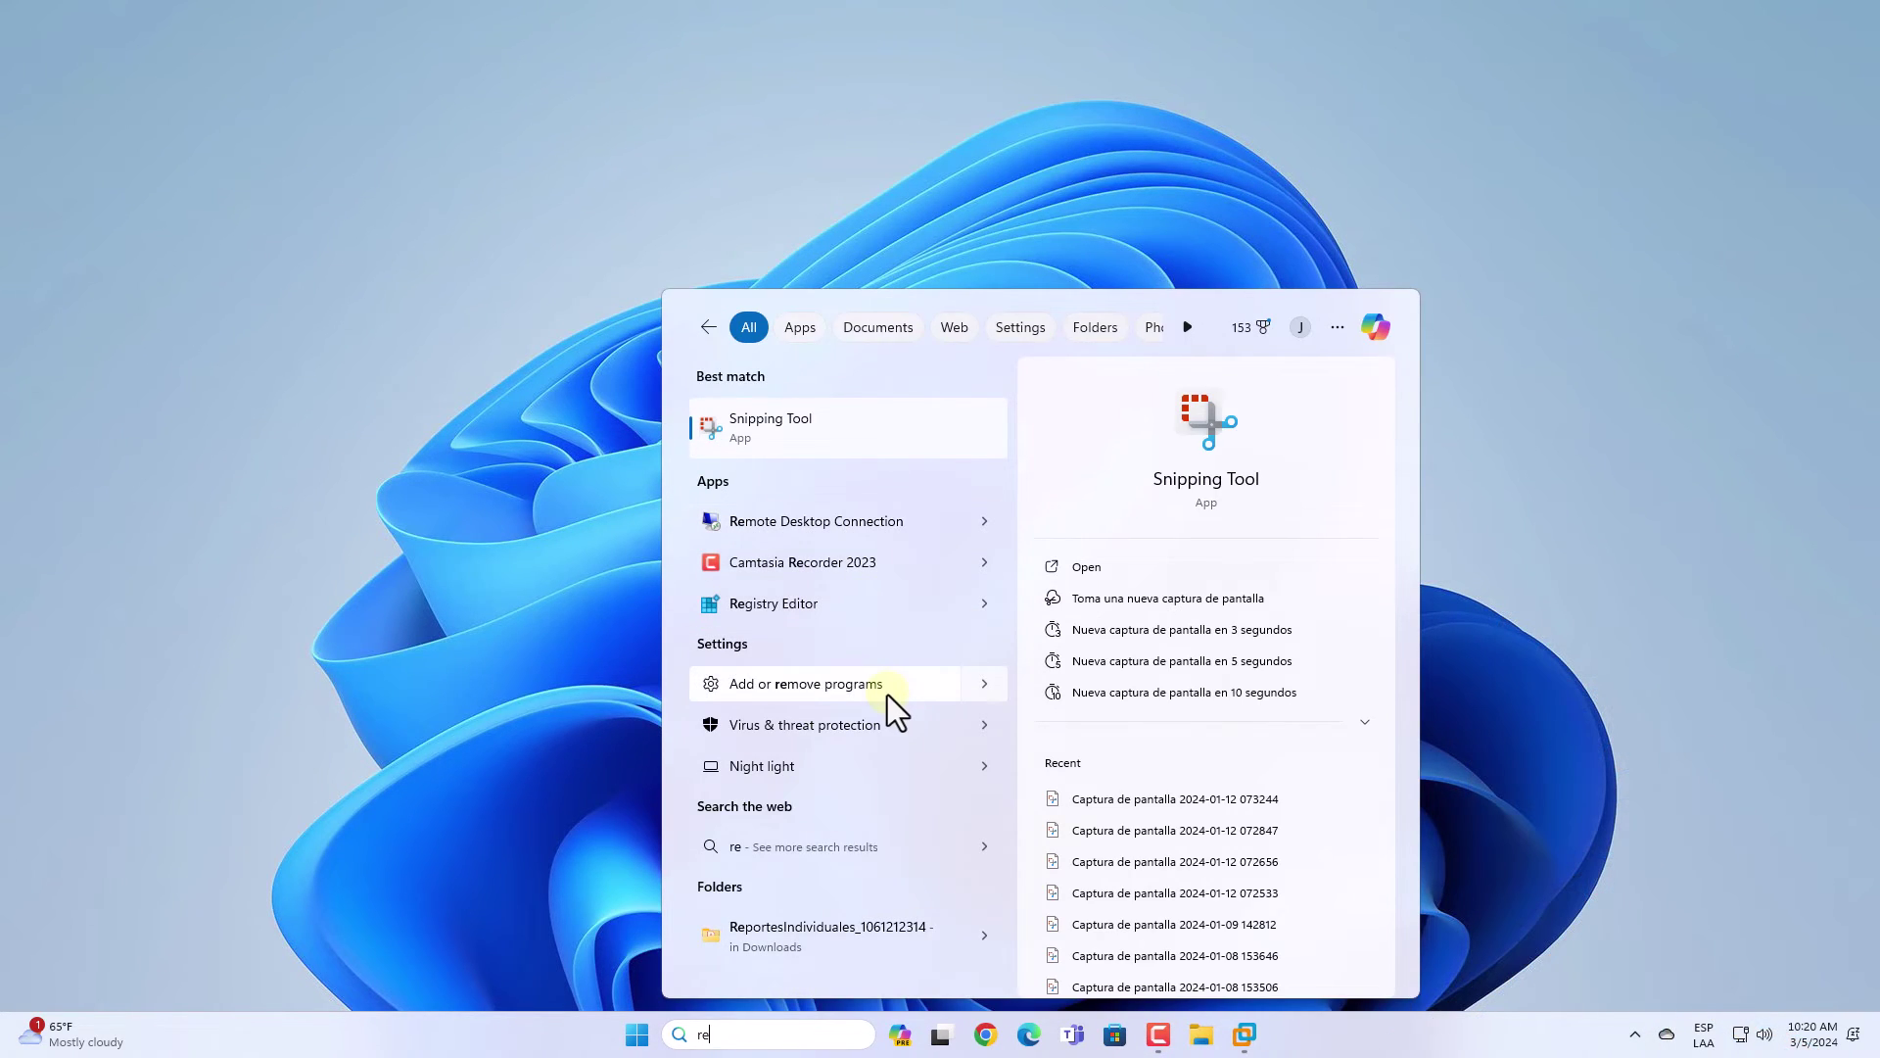
{"action": "type", "text": "mote"}
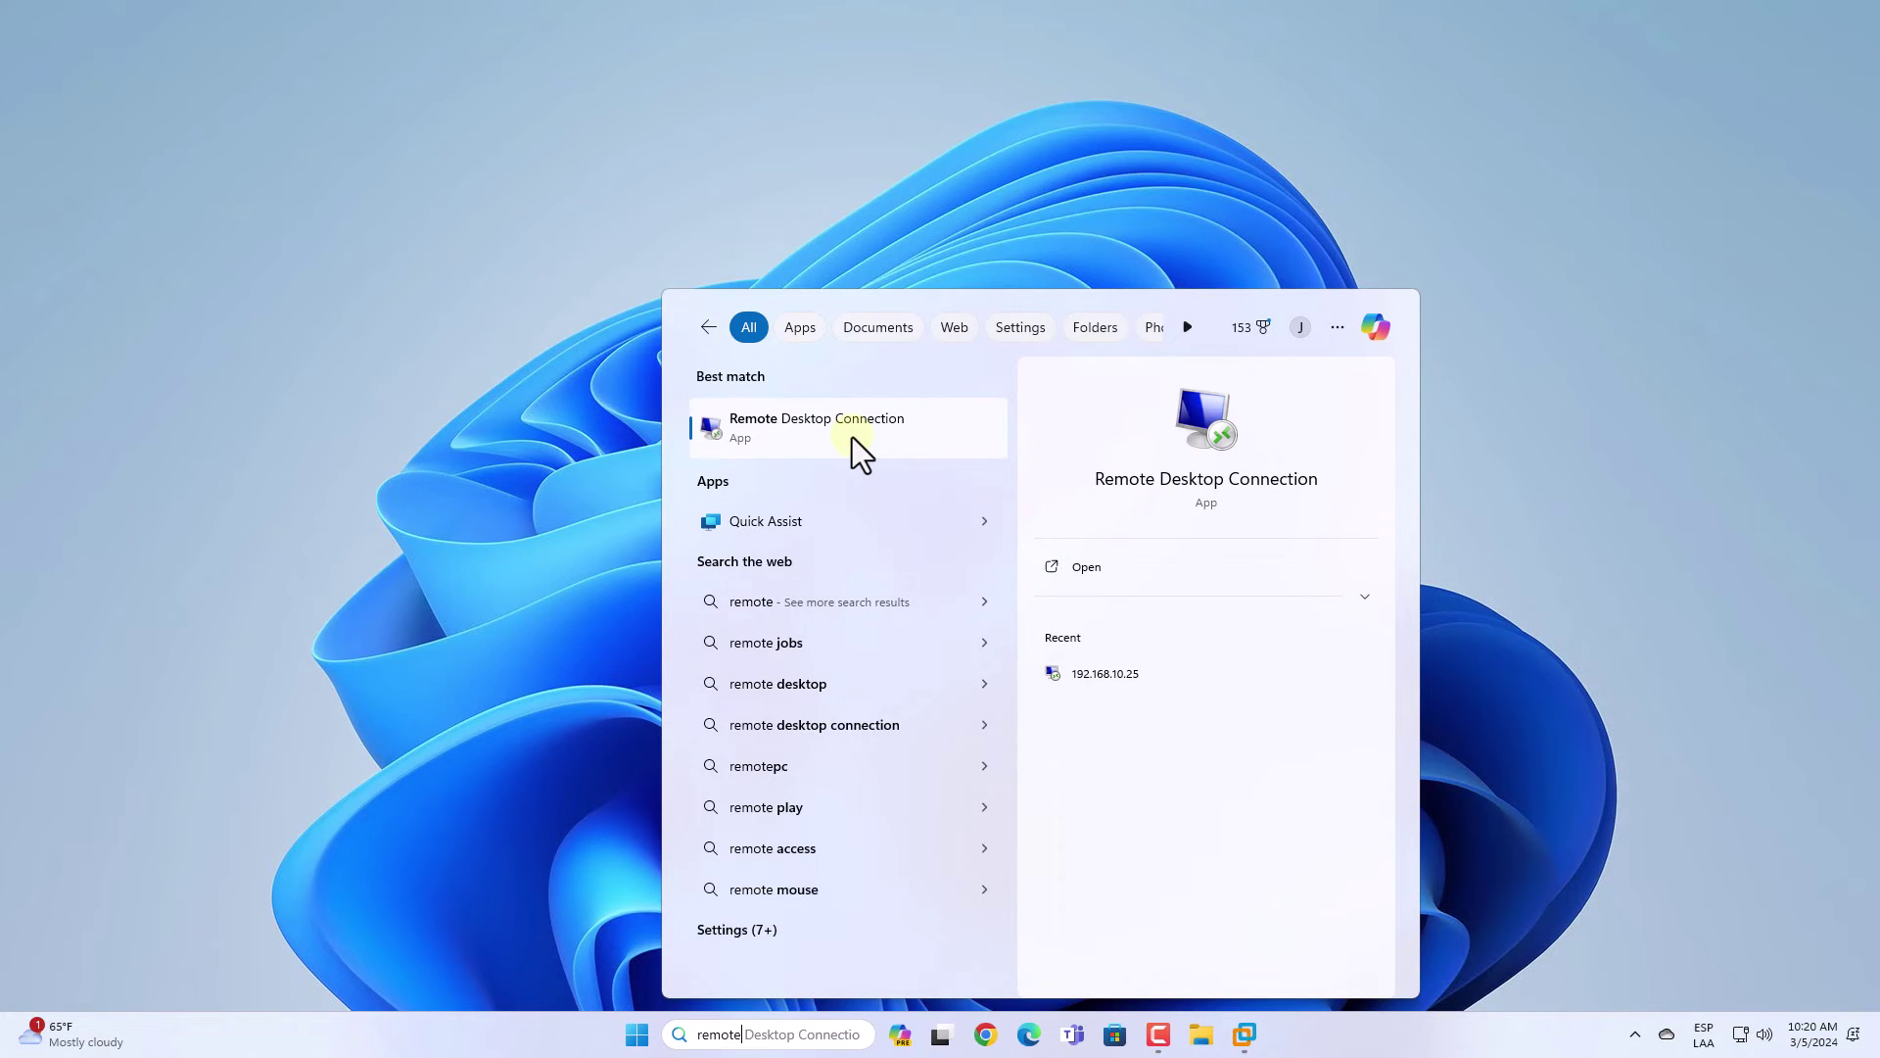
{"action": "left_click", "coordinate": [847, 438]}
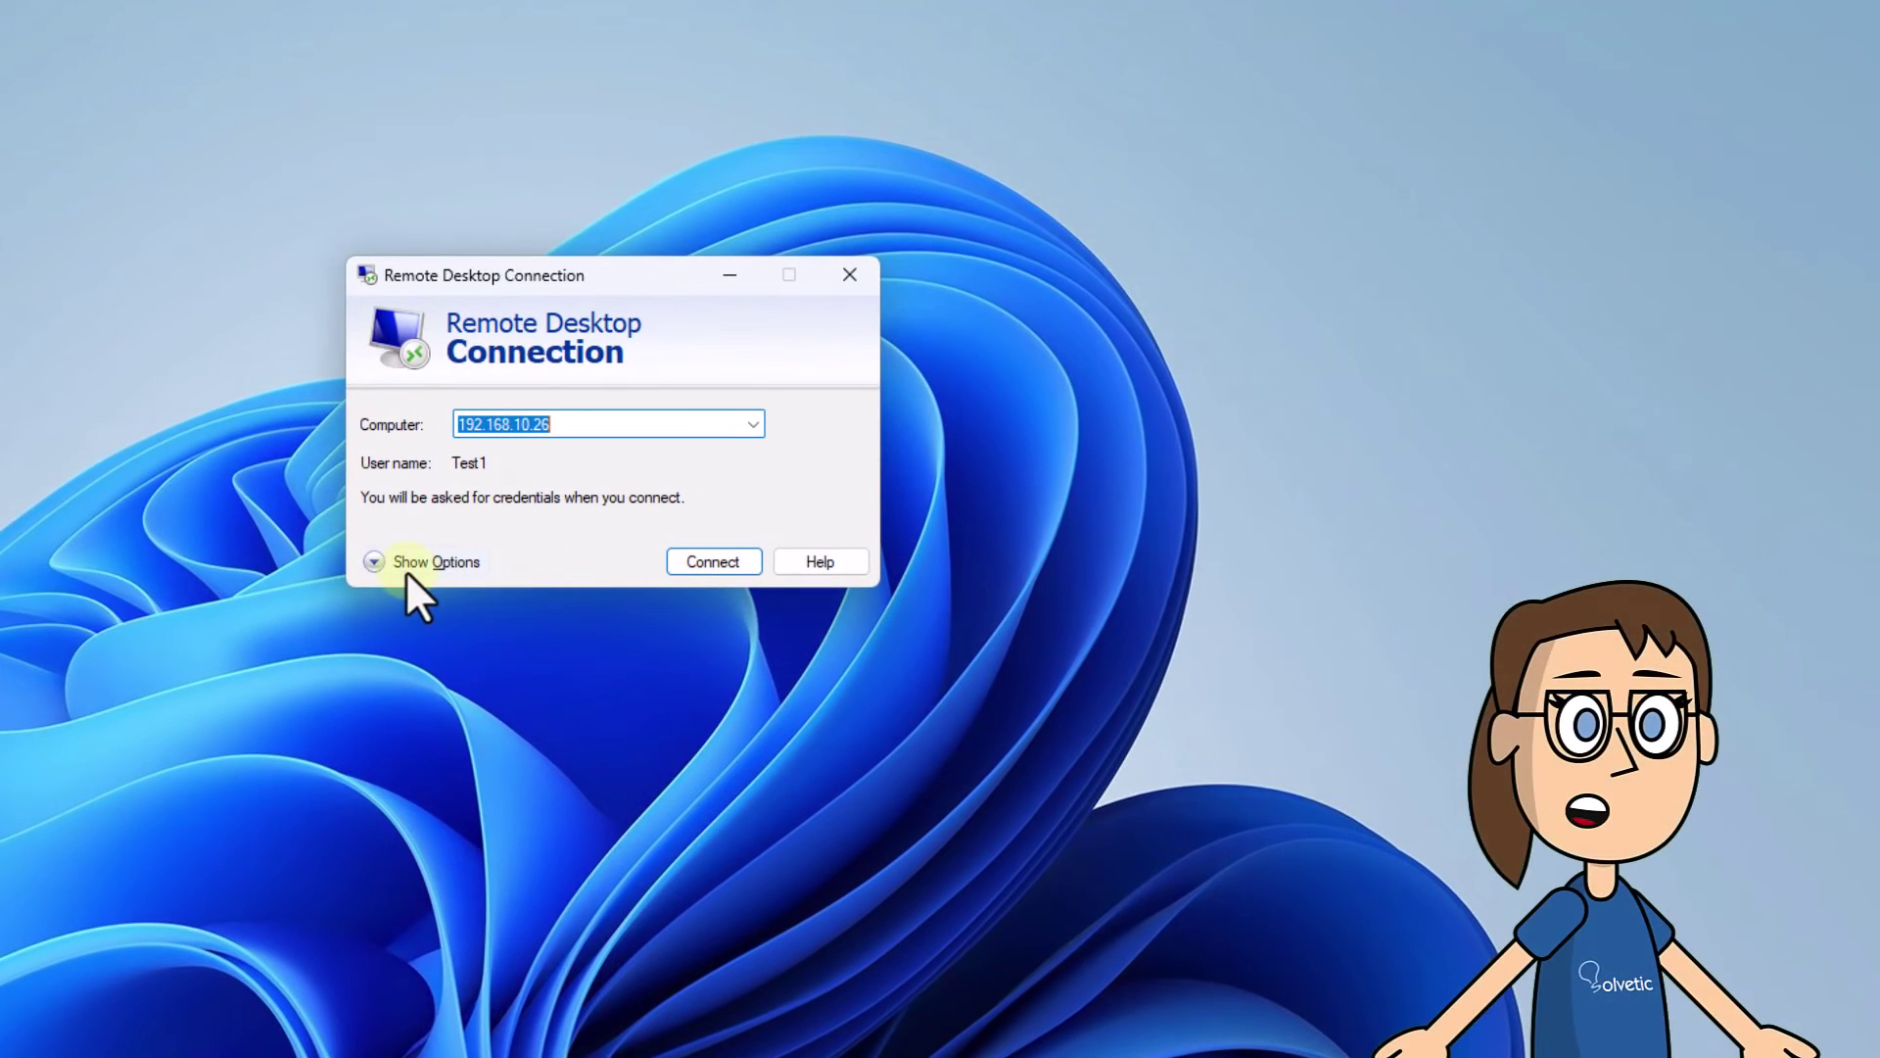
{"action": "left_click", "coordinate": [375, 561]}
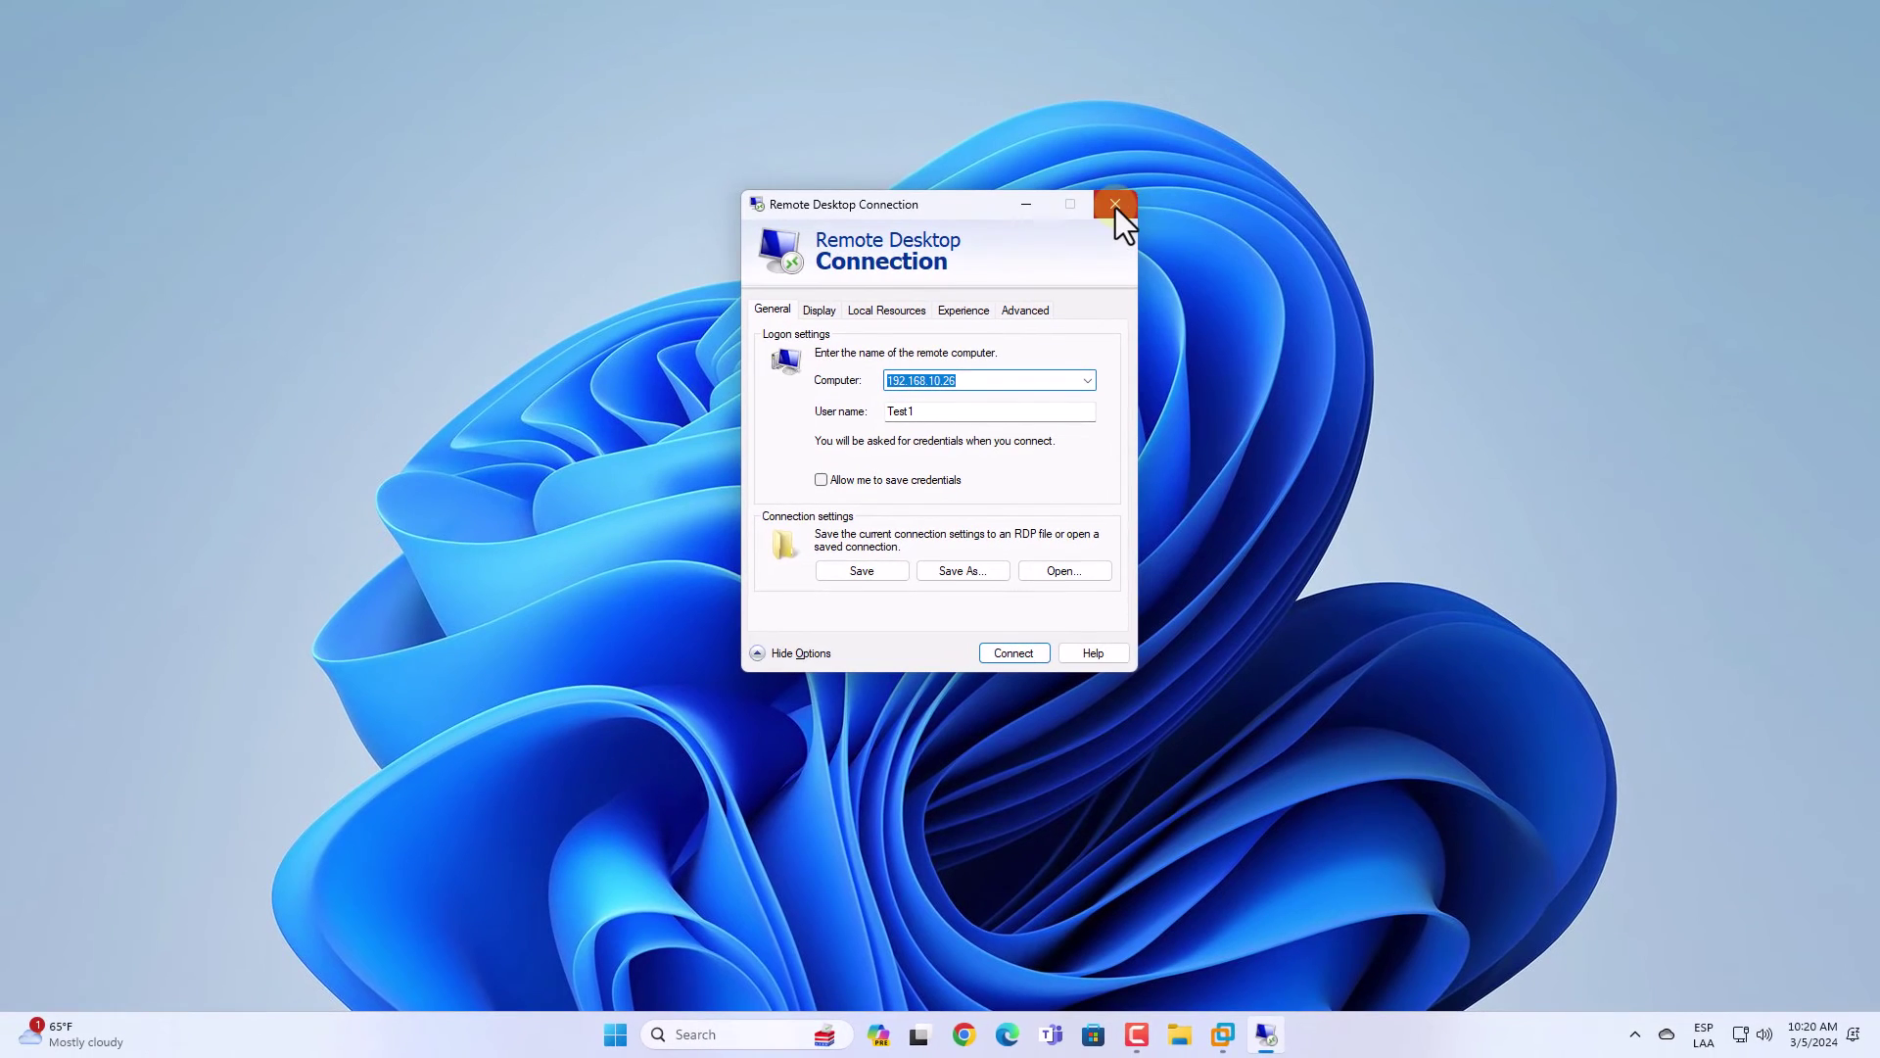
{"action": "left_click", "coordinate": [1116, 208]}
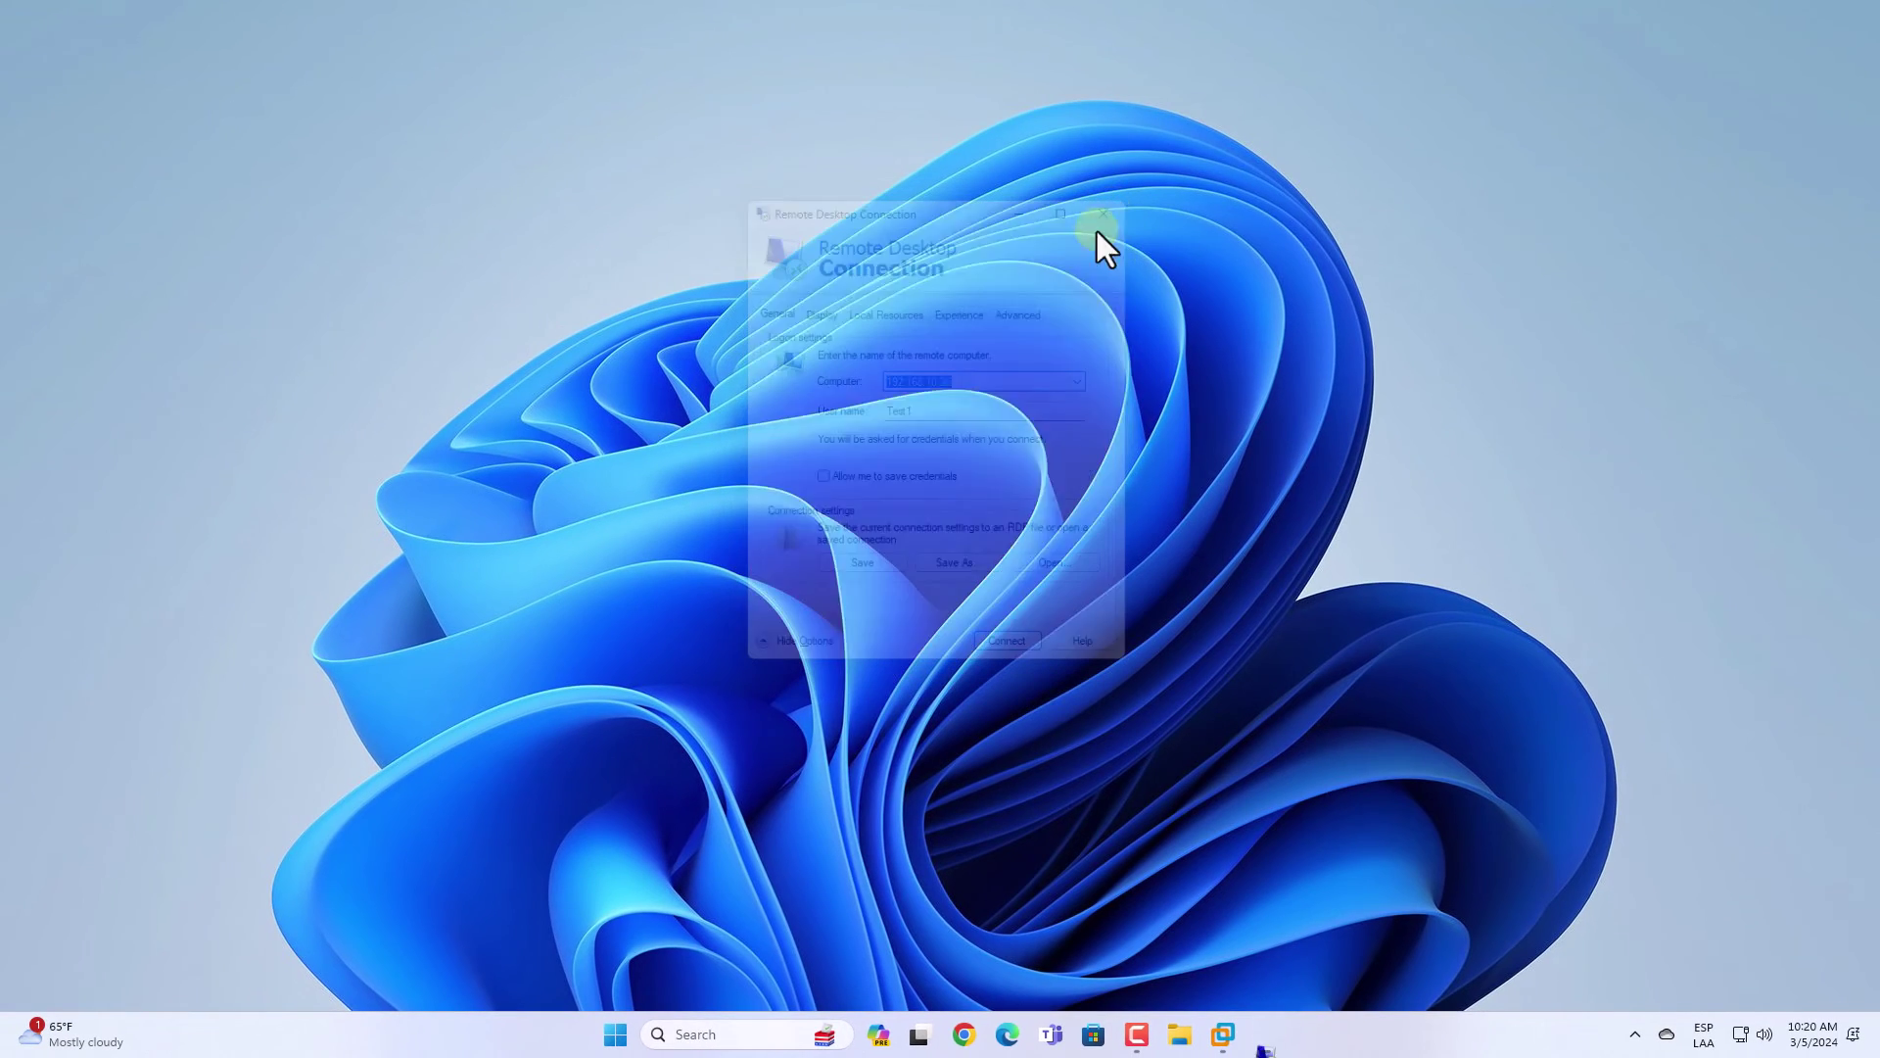